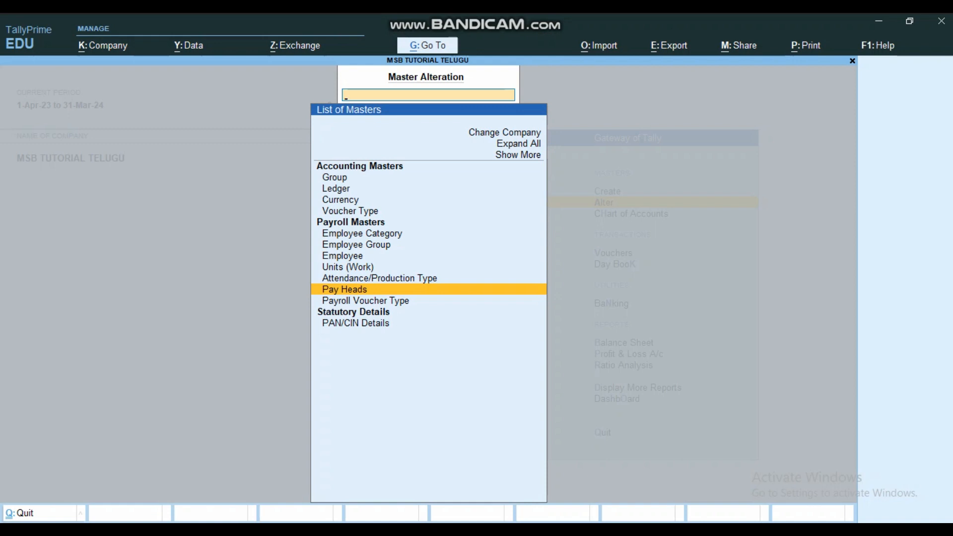
Start a new payroll pay head and name it Da, consulting the salary problem in Word and adding no language alias.
{"action": "key", "text": "c"}
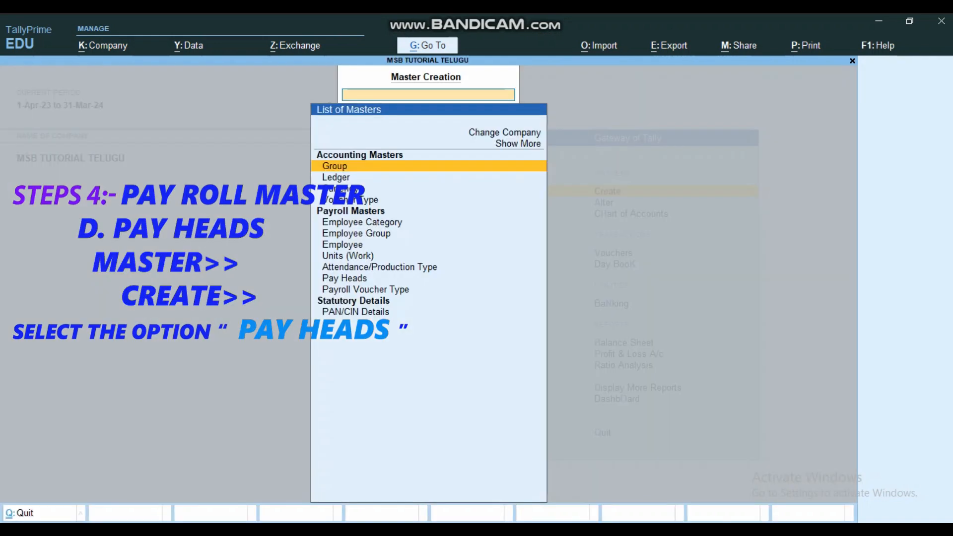
{"action": "left_click", "coordinate": [345, 278]}
{"action": "key", "text": "Return"}
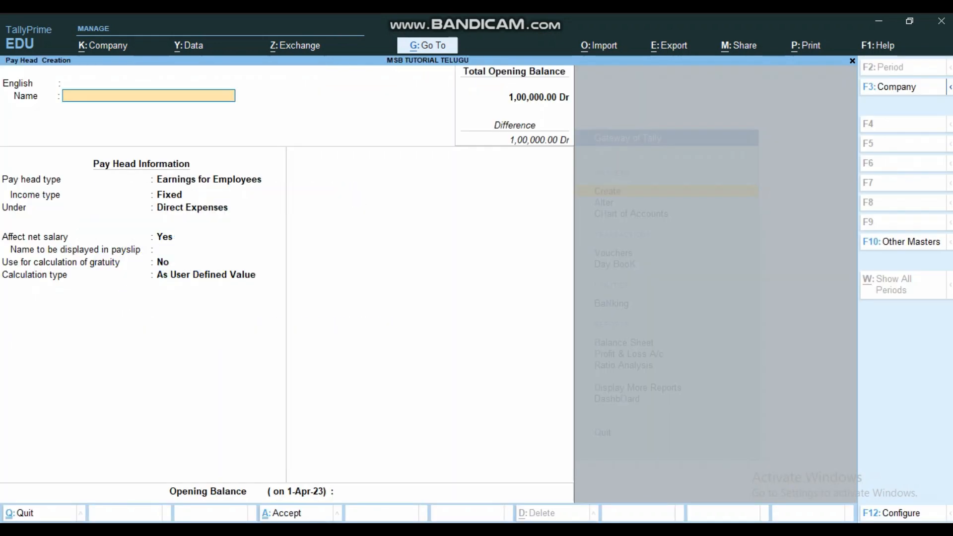
{"action": "key", "text": "alt+Tab"}
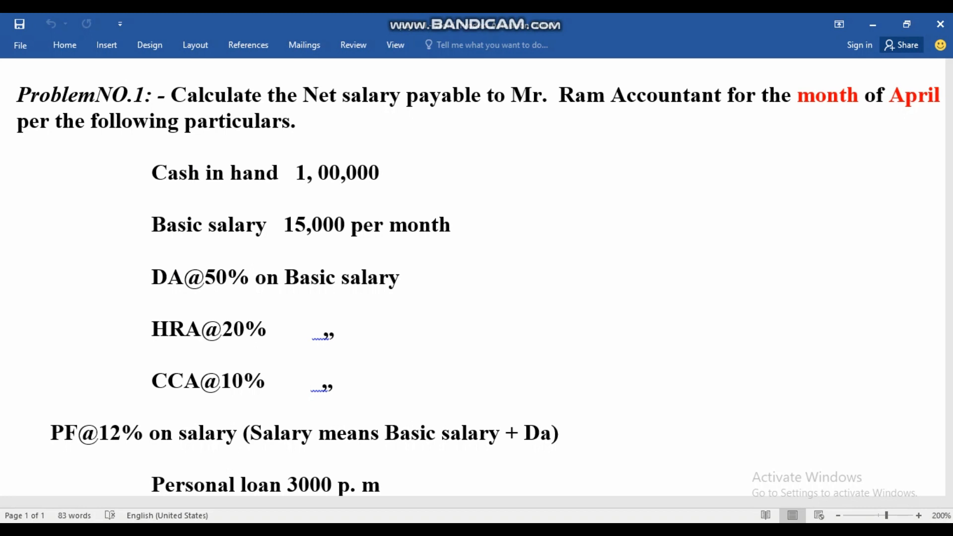
{"action": "key", "text": "alt+Tab"}
{"action": "type", "text": "Da"}
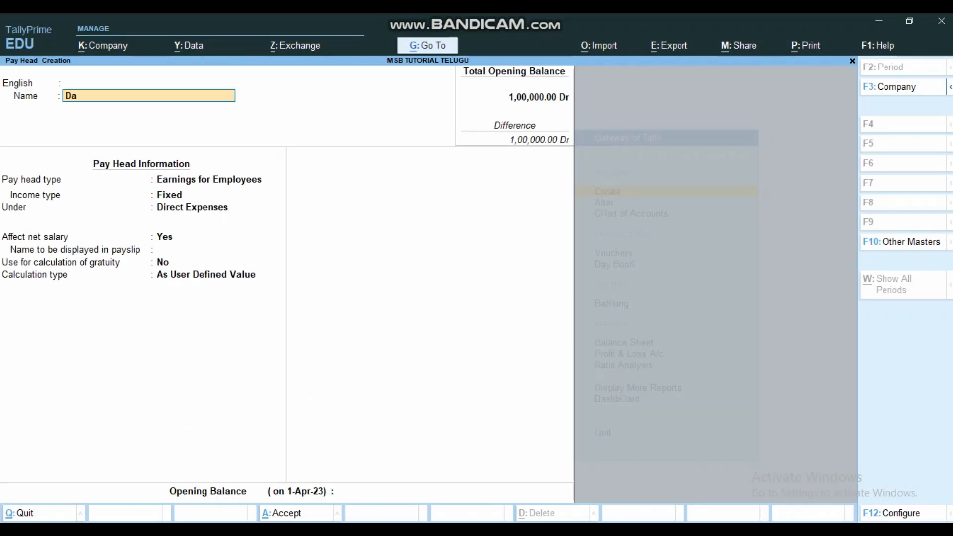
{"action": "key", "text": "Return"}
{"action": "key", "text": "Return"}
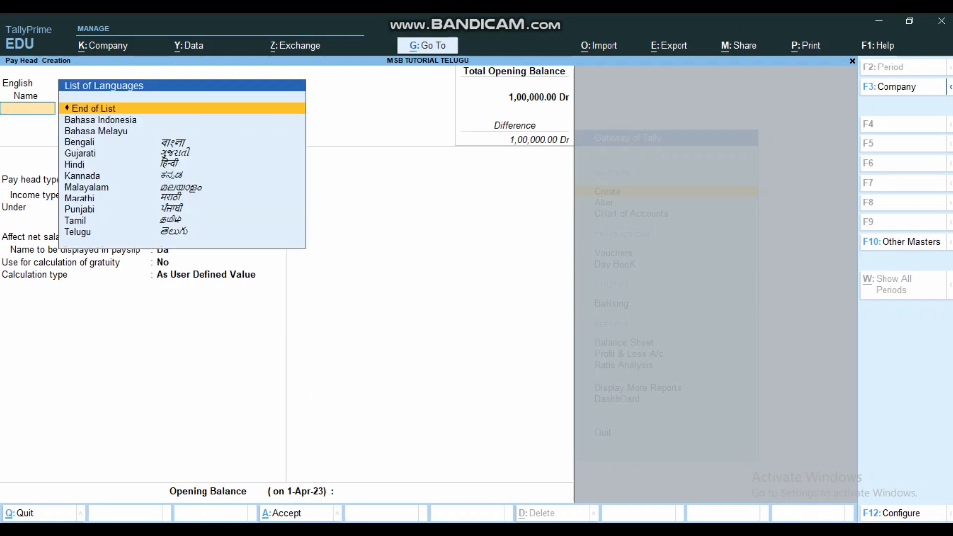
{"action": "key", "text": "Return"}
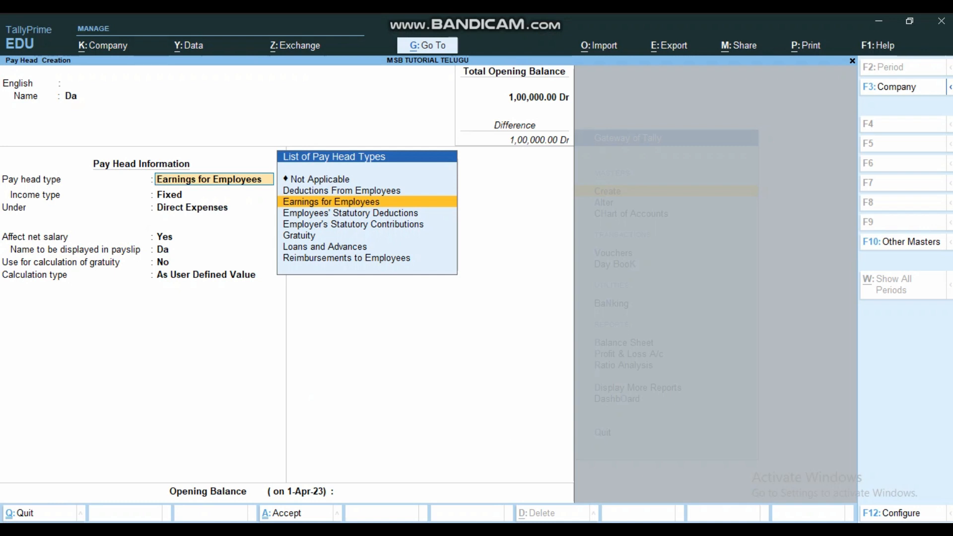
Make Da a Fixed Earnings for Employees pay head under Indirect Expenses, affecting net salary, shown as Da in the payslip and excluded from gratuity.
{"action": "key", "text": "Return"}
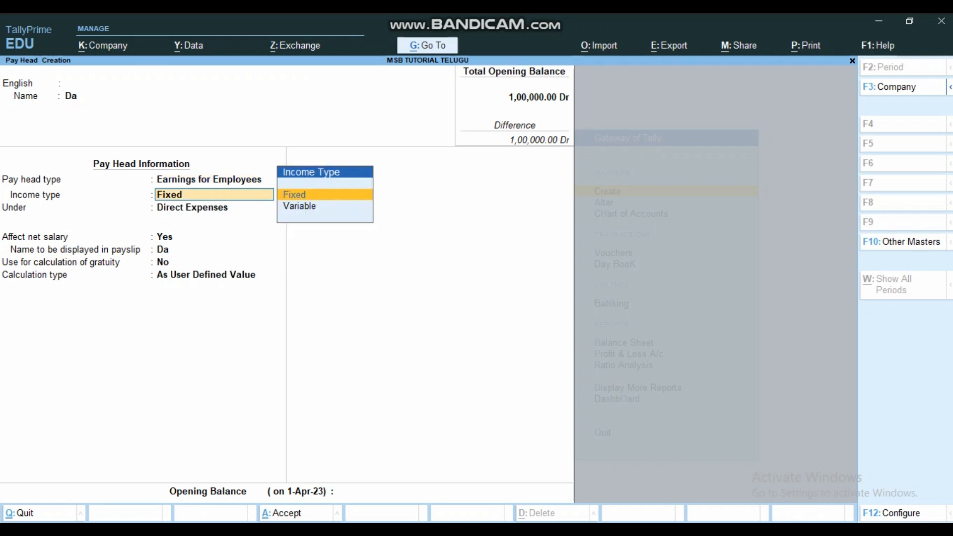
{"action": "key", "text": "Return"}
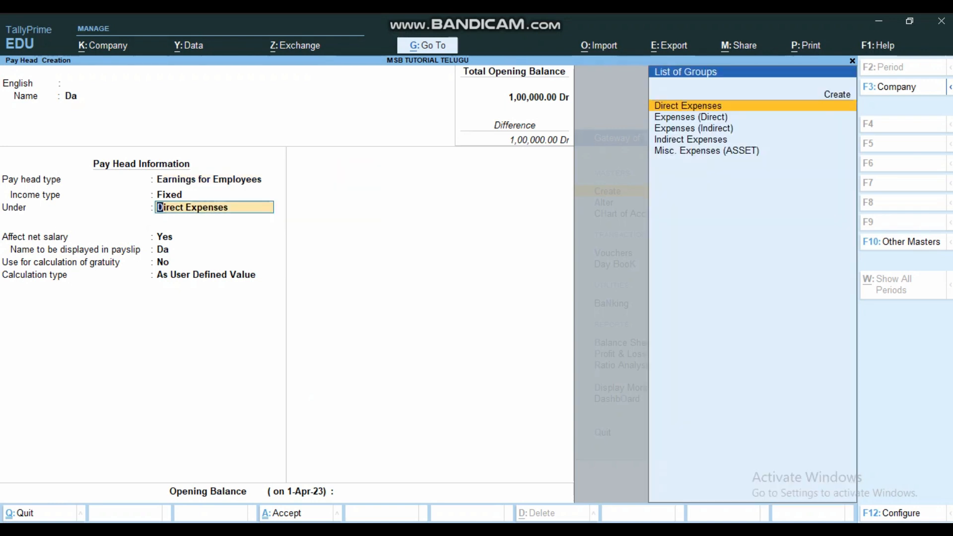
{"action": "type", "text": "Ind"}
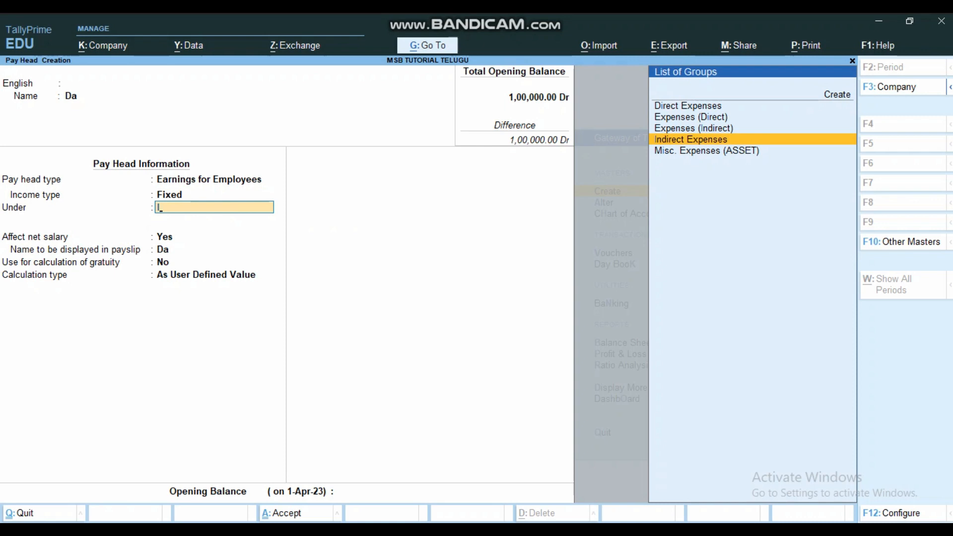
{"action": "key", "text": "Return"}
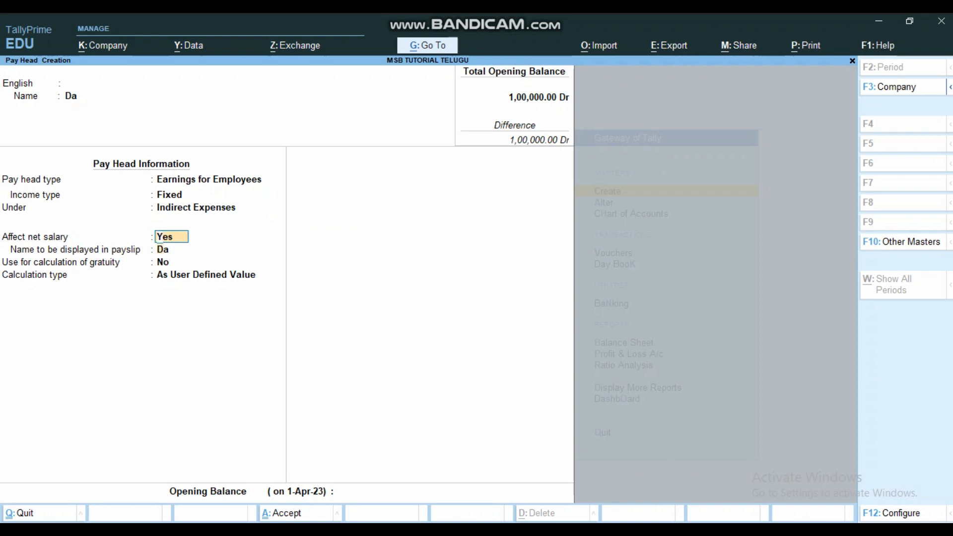
{"action": "key", "text": "Return"}
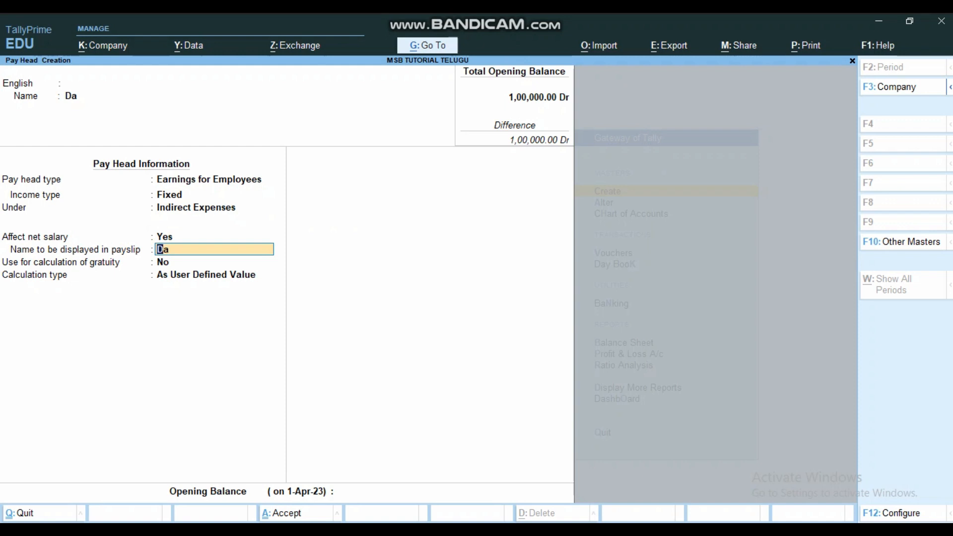
{"action": "key", "text": "Return"}
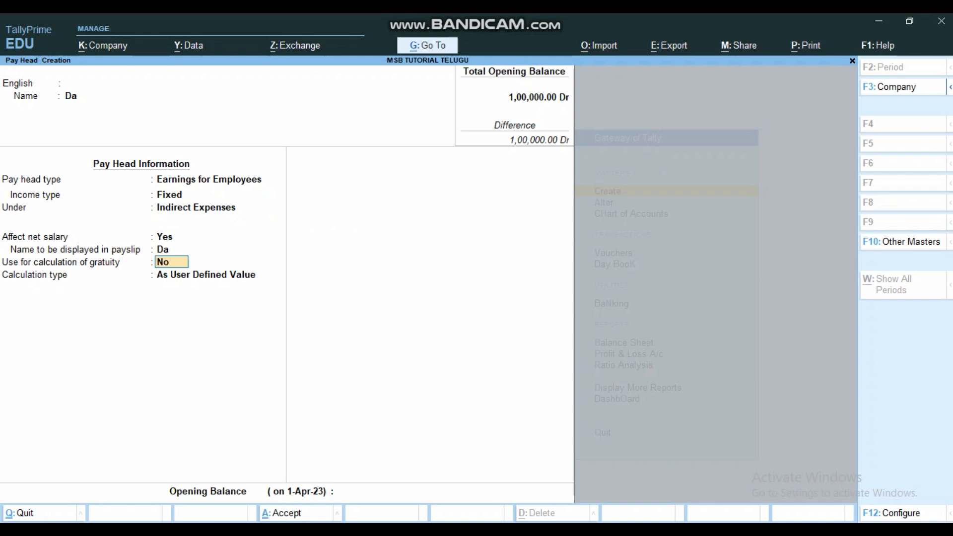
{"action": "key", "text": "Return"}
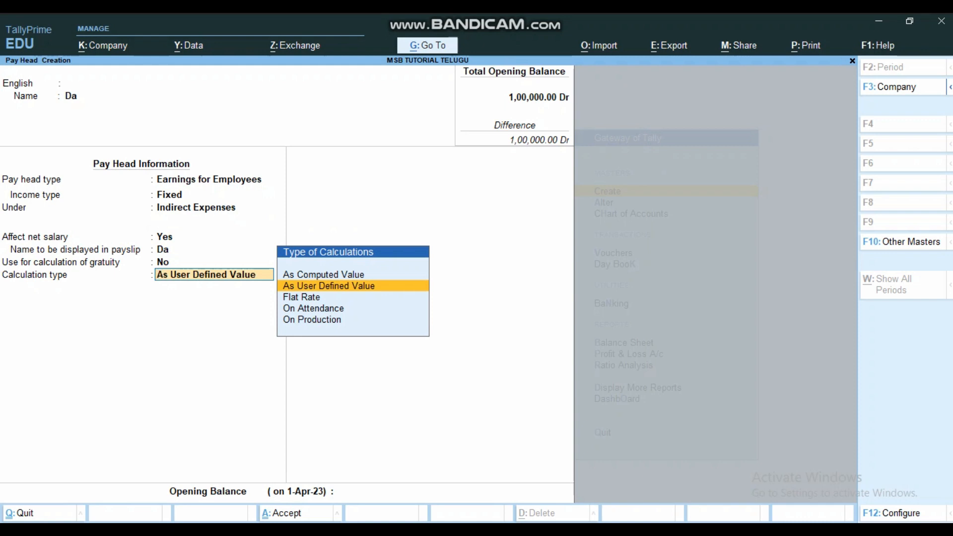
Switch to the Word problem and color the words "Basic salary" in the DA@50% line red.
{"action": "key", "text": "alt+Tab"}
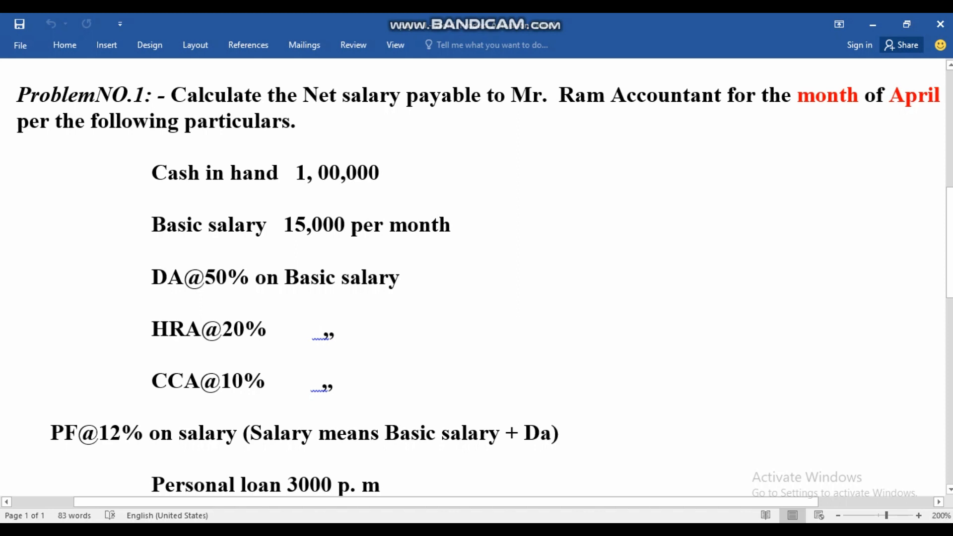
{"action": "left_click_drag", "start_coordinate": [285, 279], "coordinate": [399, 280]}
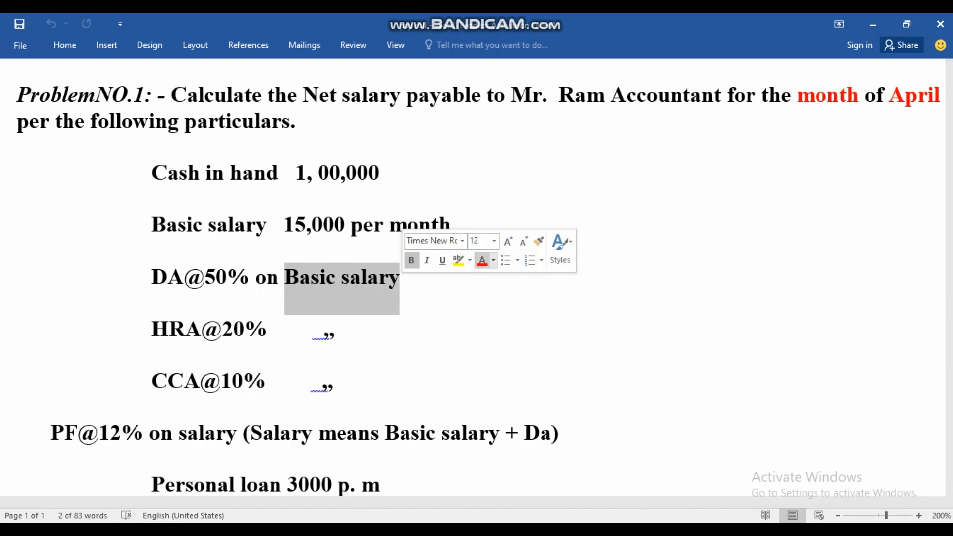
{"action": "left_click", "coordinate": [482, 260]}
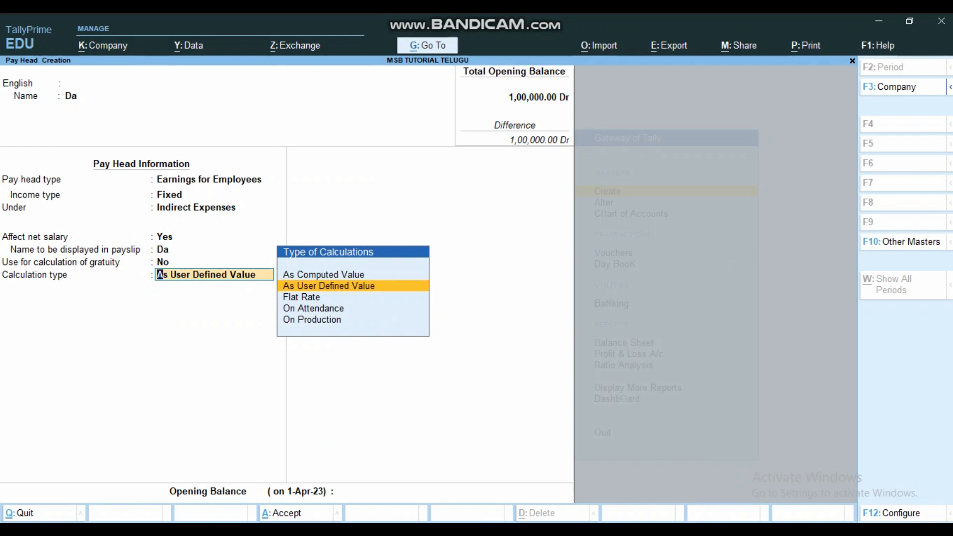
Set Da's calculation type to As Computed Value with Normal Rounding and a limit of 0.50.
{"action": "key", "text": "Up"}
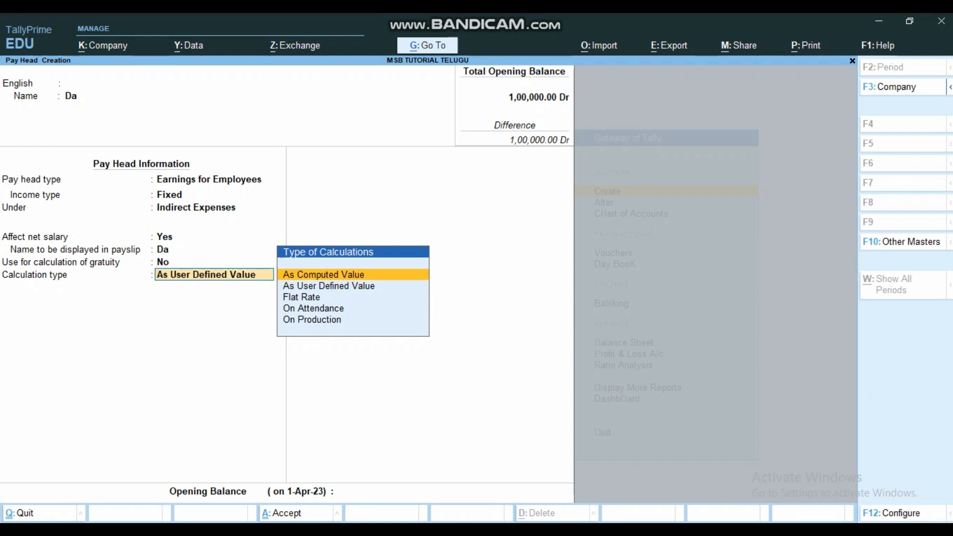
{"action": "key", "text": "Return"}
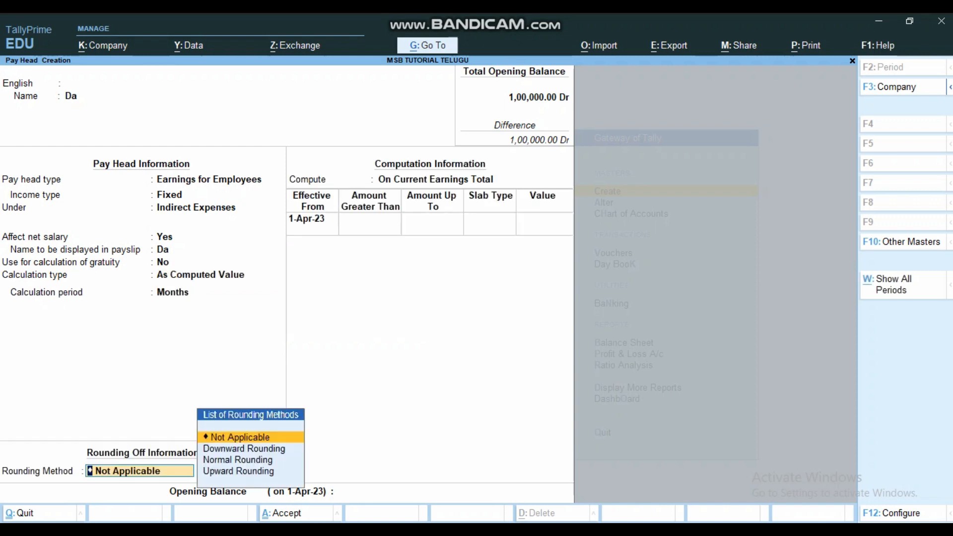
{"action": "key", "text": "Down"}
{"action": "key", "text": "Down"}
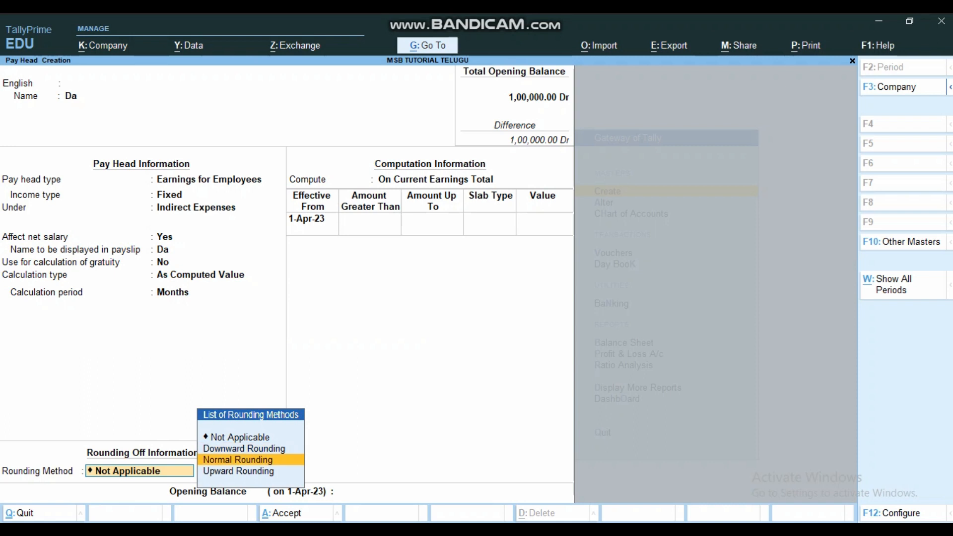
{"action": "key", "text": "Return"}
{"action": "type", "text": "0.50"}
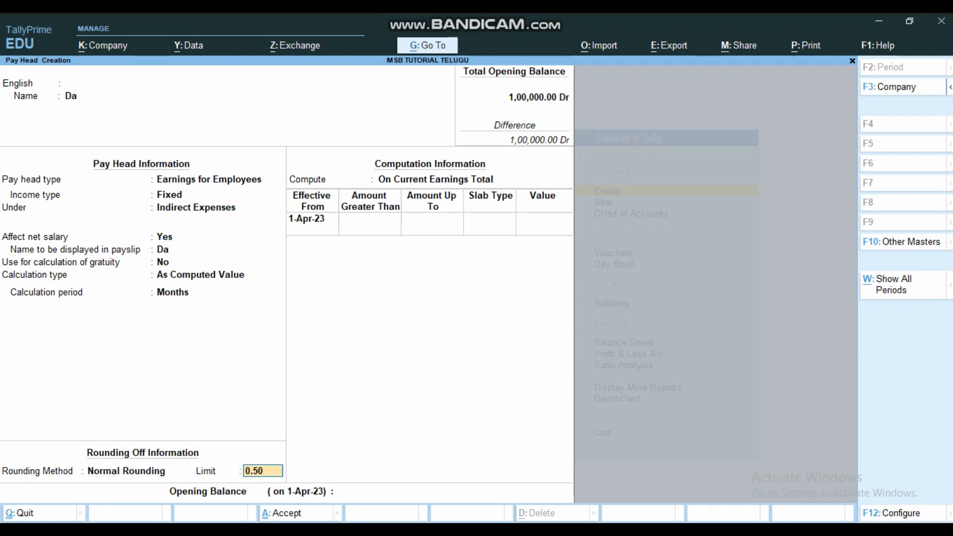
{"action": "key", "text": "Return"}
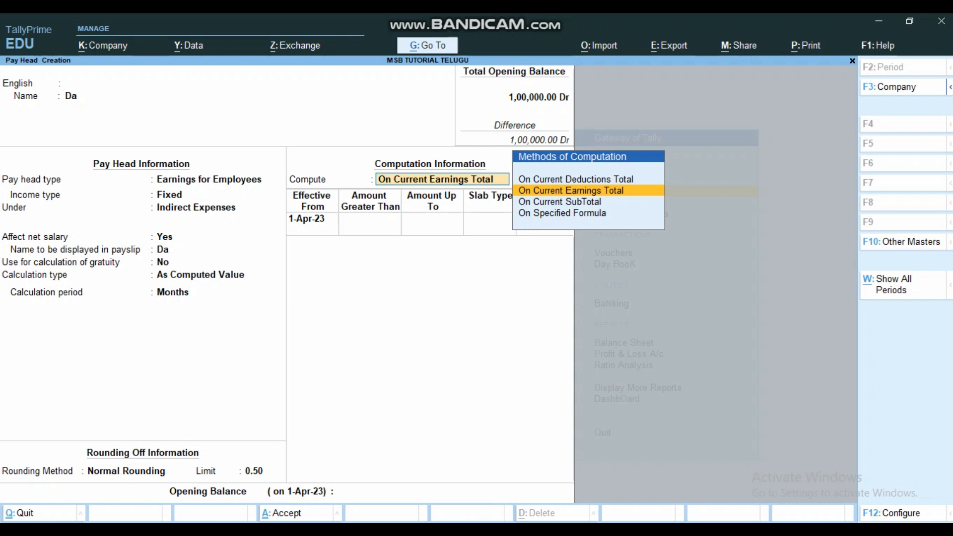
Choose On Specified Formula as the computation method for the Da pay head.
{"action": "key", "text": "Up"}
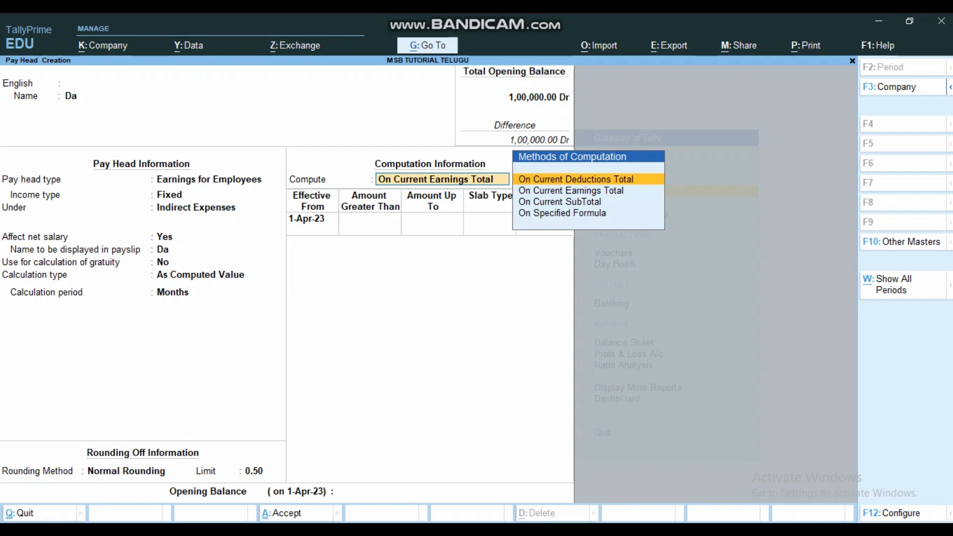
{"action": "key", "text": "Down"}
{"action": "key", "text": "Down"}
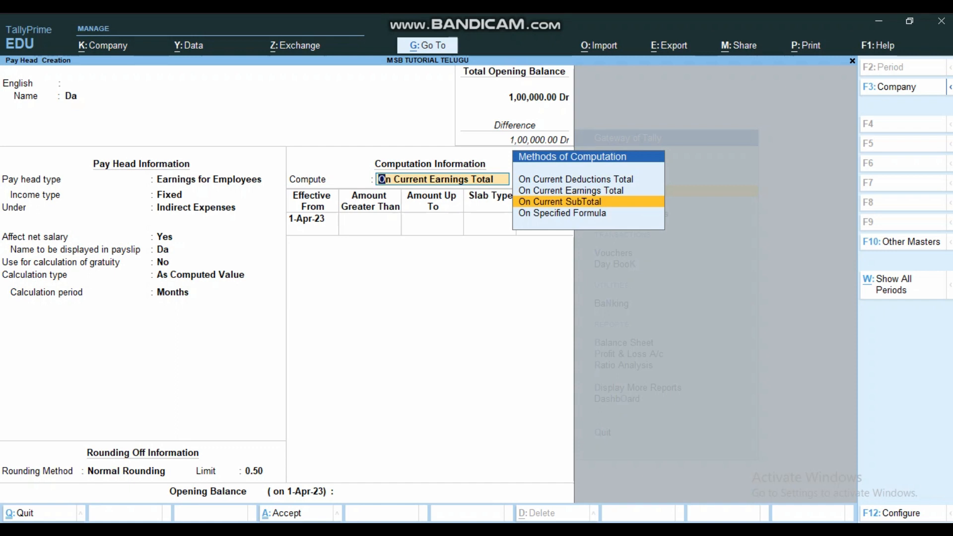
{"action": "key", "text": "Down"}
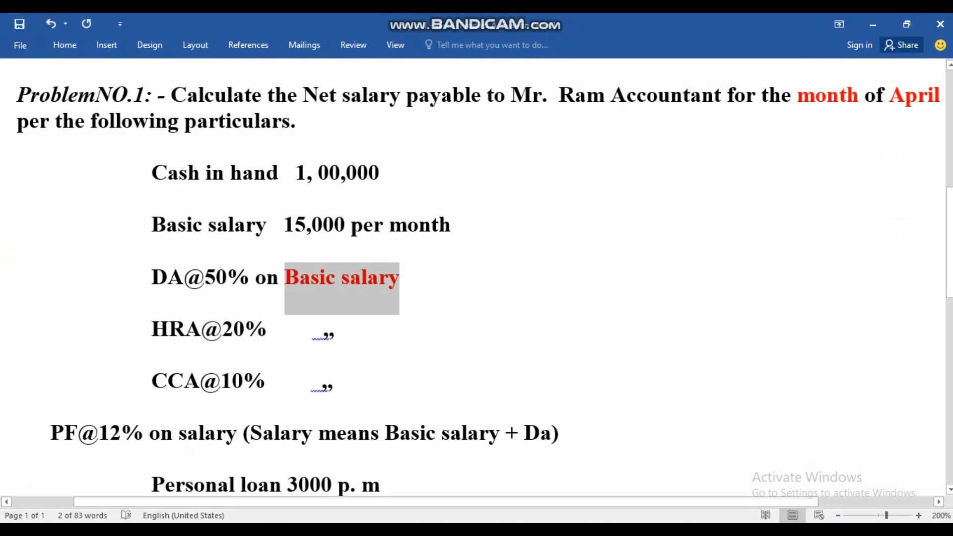
Color the "DA@50% on Basic" text red in the Word problem and return to TallyPrime.
{"action": "left_click_drag", "start_coordinate": [152, 279], "coordinate": [339, 279]}
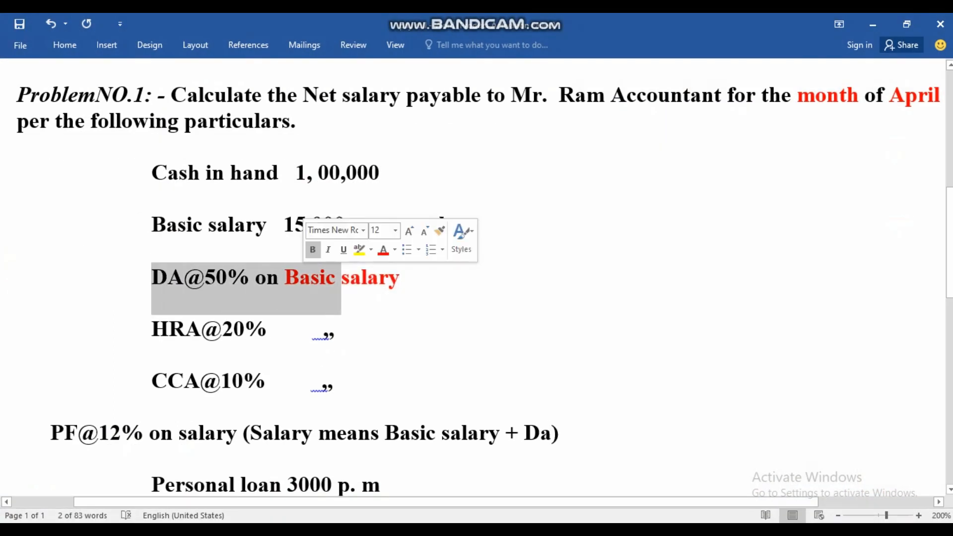
{"action": "left_click", "coordinate": [383, 249]}
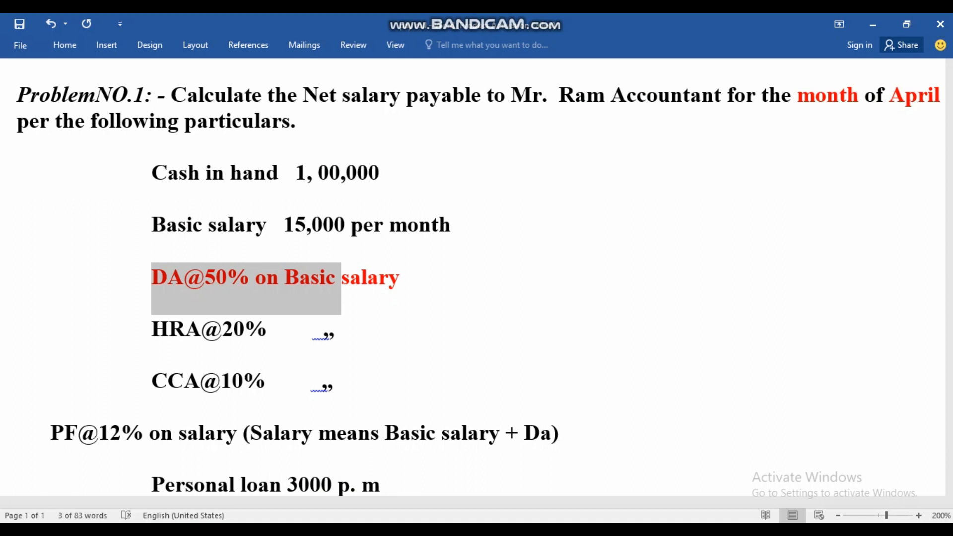
{"action": "left_click", "coordinate": [324, 529]}
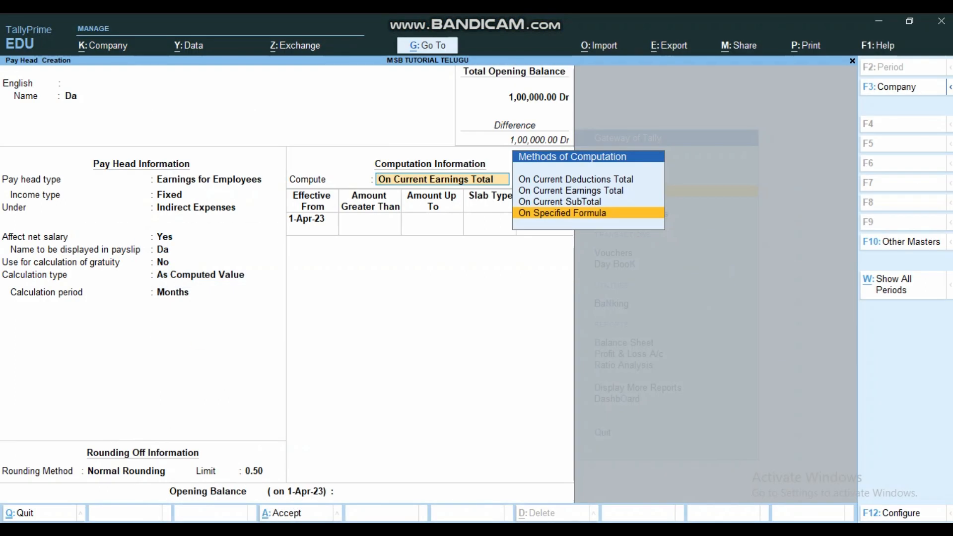
Define Da's formula with only the Basic Salary pay head added, and accept 1-Apr-23 as the effective date.
{"action": "key", "text": "Return"}
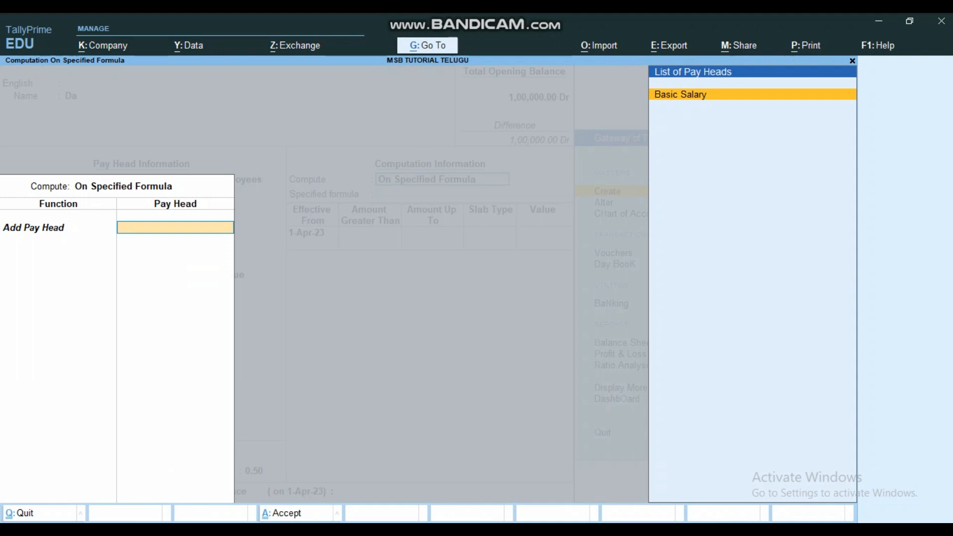
{"action": "key", "text": "Return"}
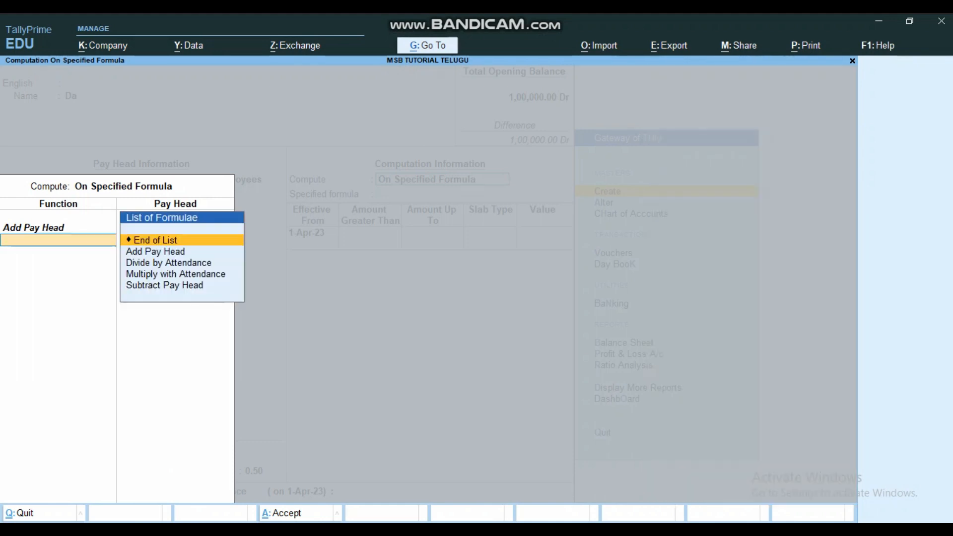
{"action": "key", "text": "Return"}
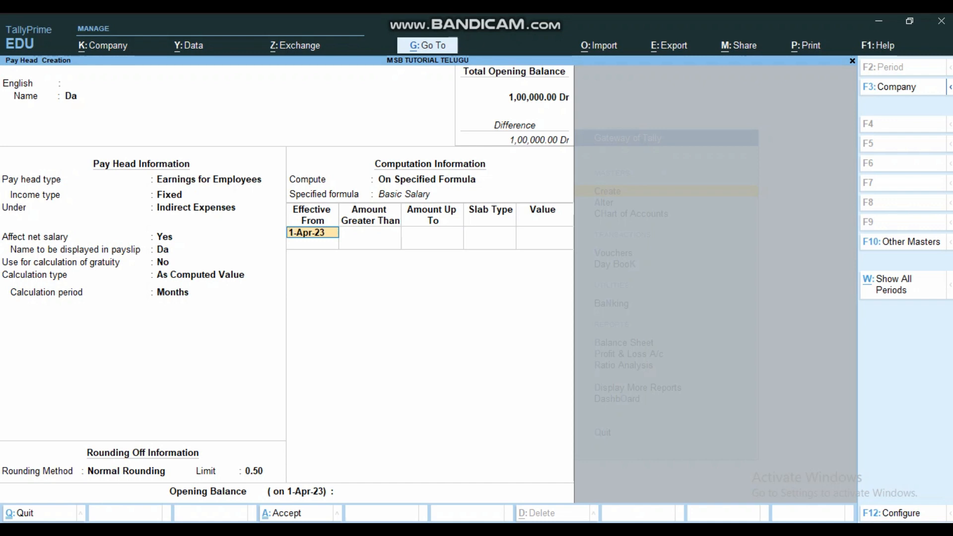
{"action": "key", "text": "Return"}
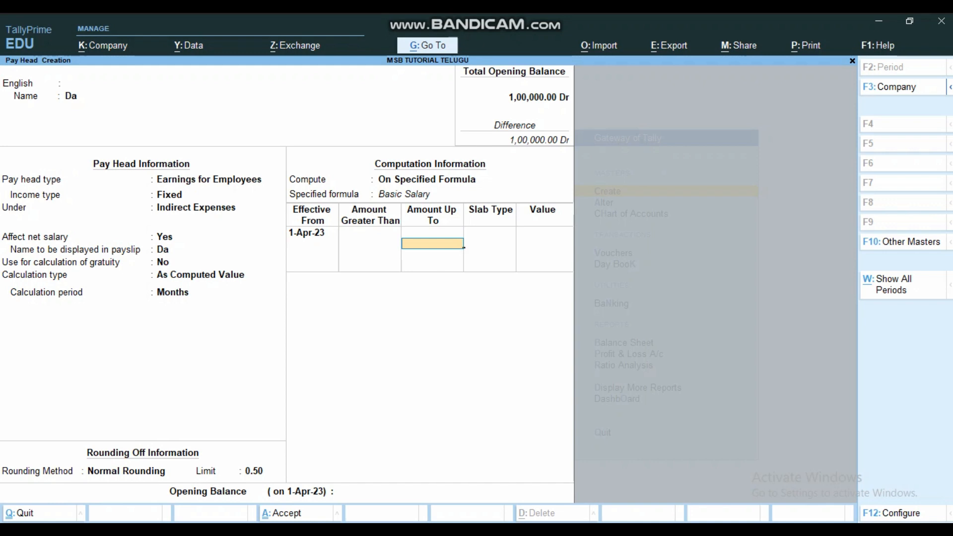
Color the 15,000 basic salary figure red in Word, and enter 15000 as the Amount Up To of Da's slab in TallyPrime.
{"action": "key", "text": "alt+Tab"}
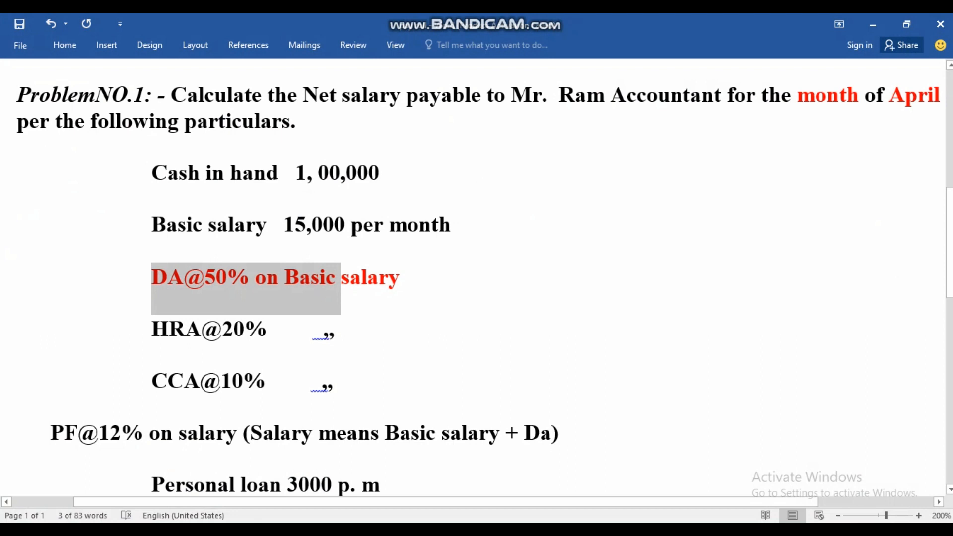
{"action": "left_click_drag", "start_coordinate": [285, 226], "coordinate": [339, 228]}
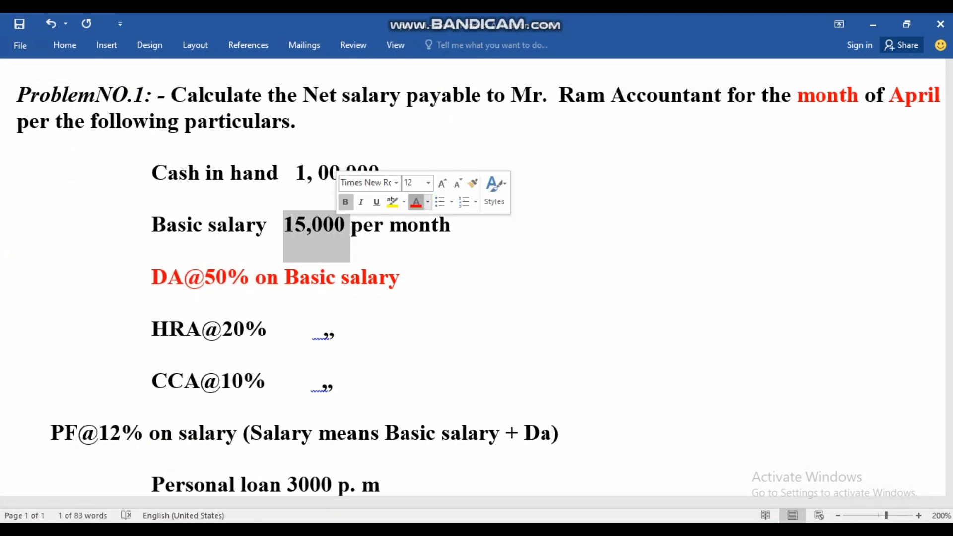
{"action": "left_click", "coordinate": [416, 202]}
{"action": "key", "text": "alt+Tab"}
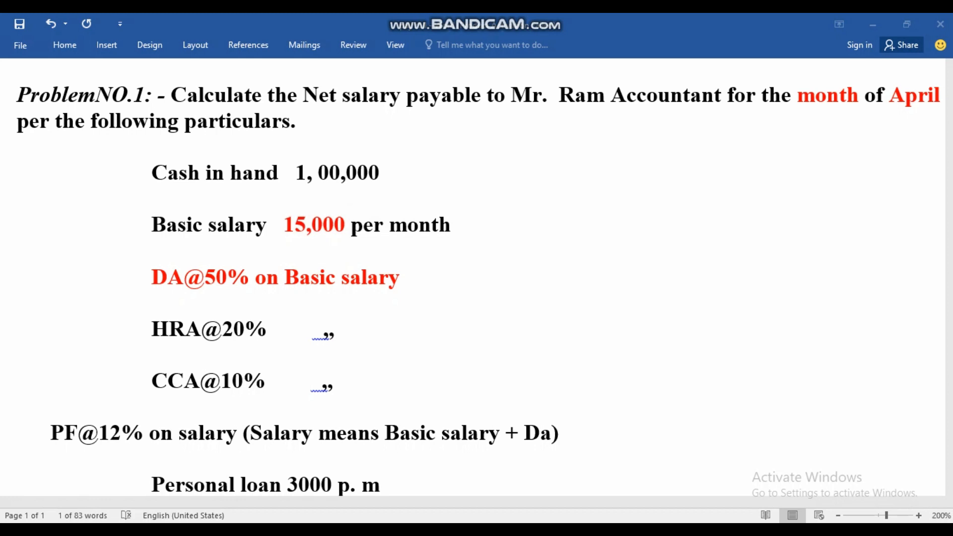
{"action": "type", "text": "15000"}
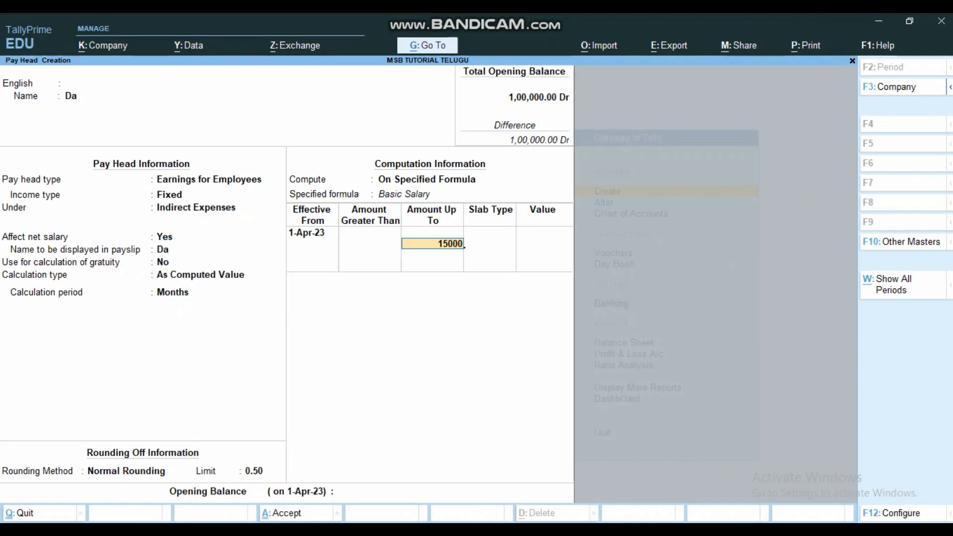
Set Da's slab up to 15,000 to the Percentage type with a value of 50%.
{"action": "key", "text": "Return"}
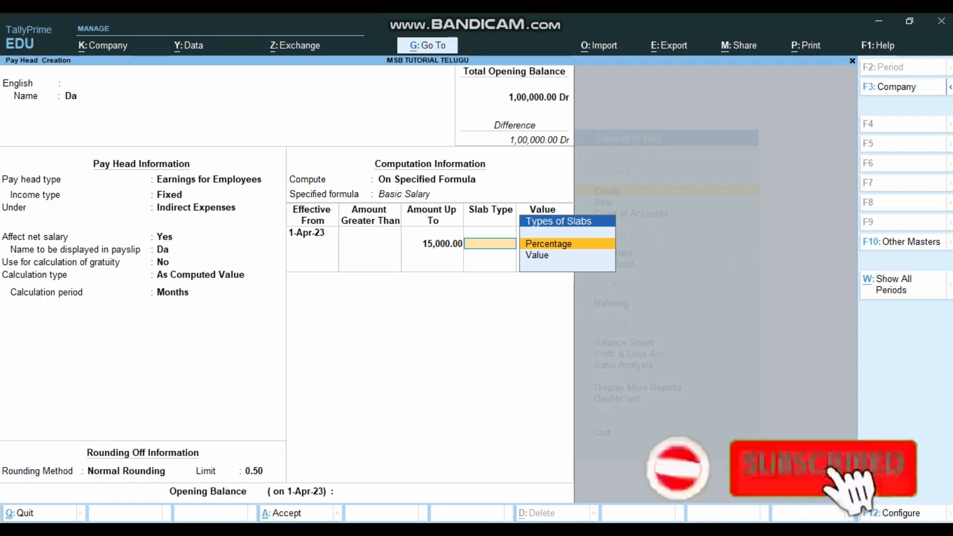
{"action": "left_click", "coordinate": [555, 244]}
{"action": "type", "text": "5"}
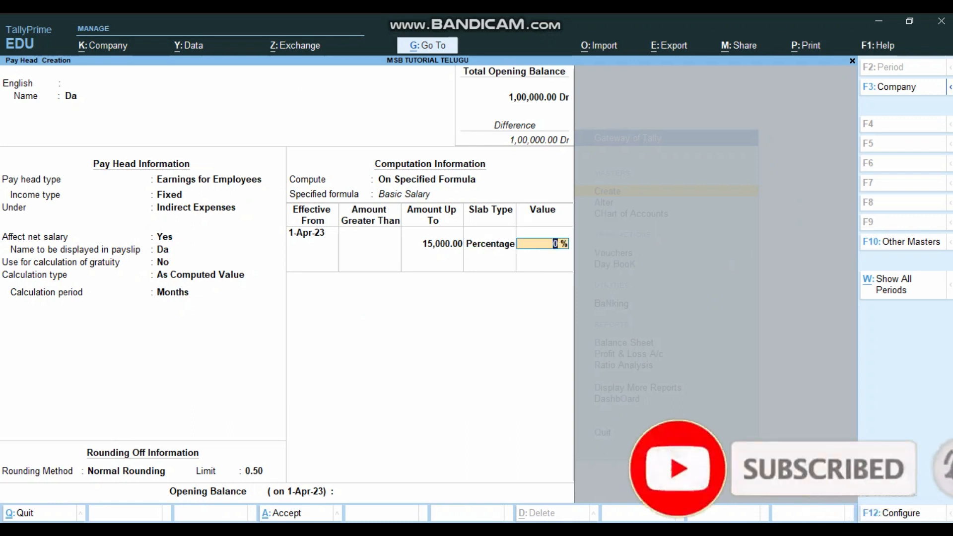
{"action": "type", "text": "0"}
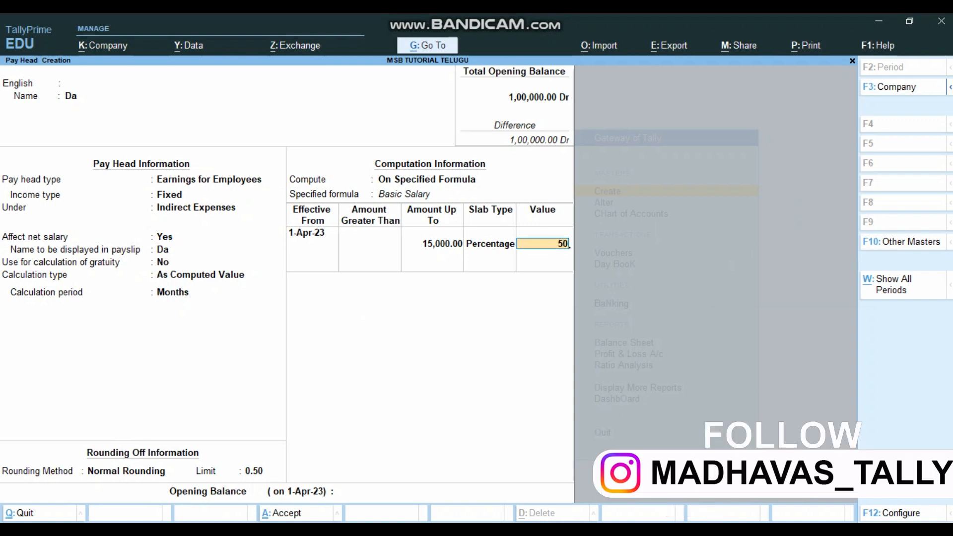
{"action": "key", "text": "Return"}
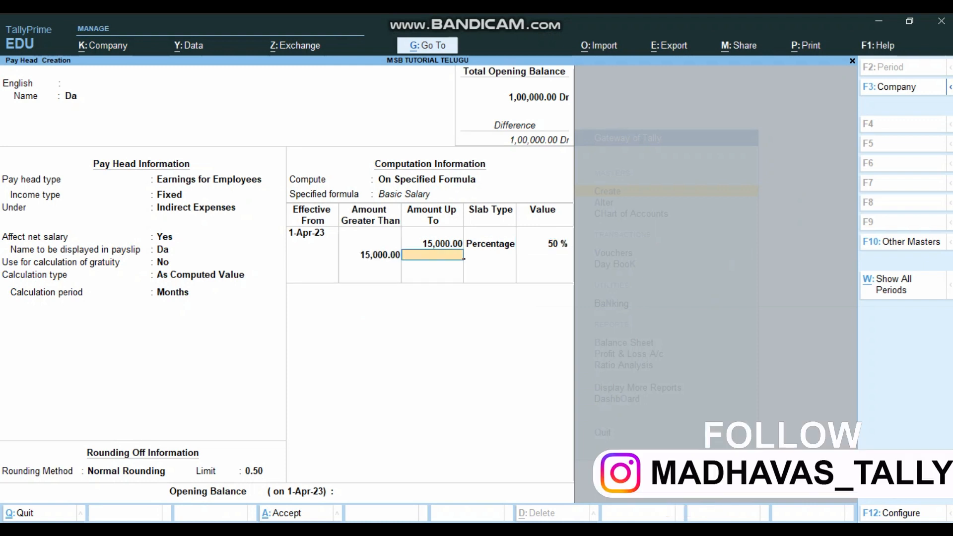
Keep Da's slab above 15,000 open-ended at Percentage 0%, leave the opening balance blank, and save the pay head.
{"action": "key", "text": "Return"}
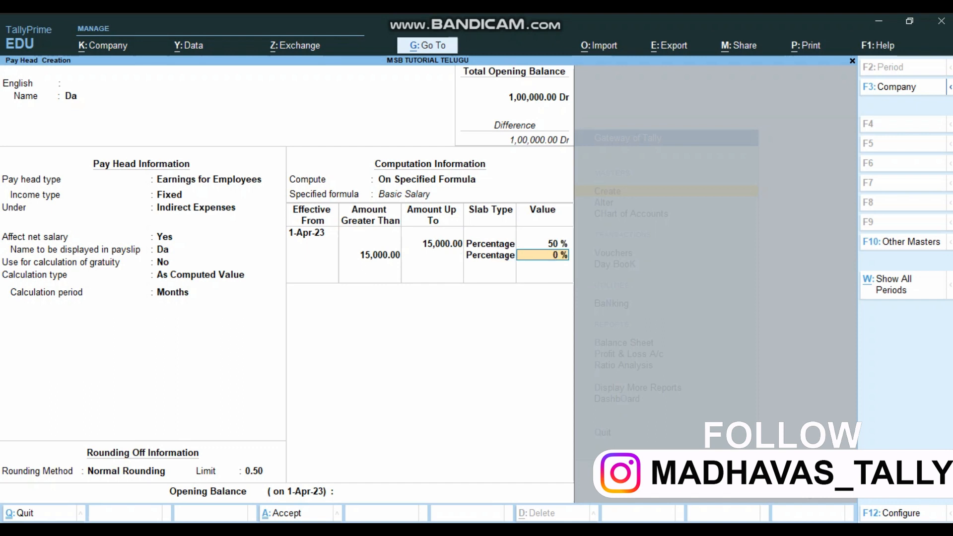
{"action": "key", "text": "Return"}
{"action": "key", "text": "Return"}
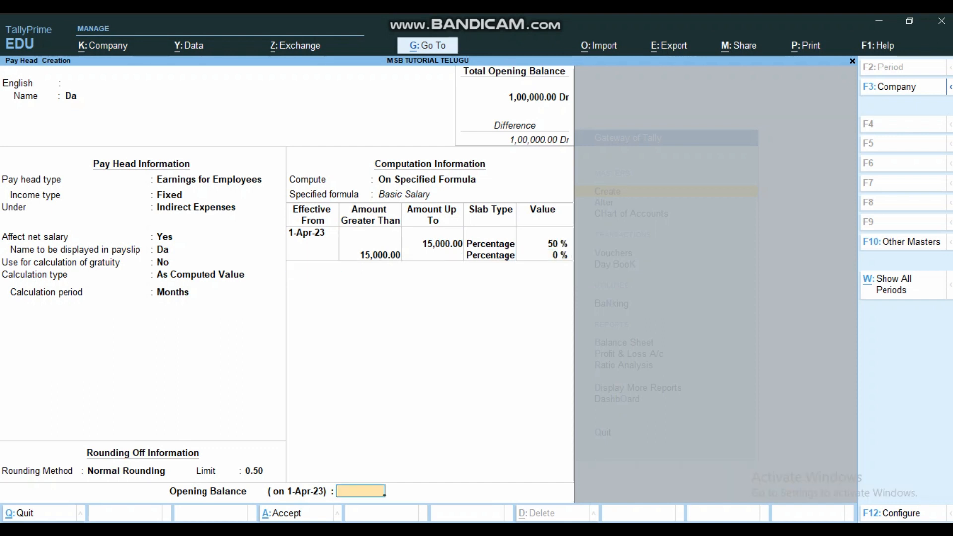
{"action": "key", "text": "Return"}
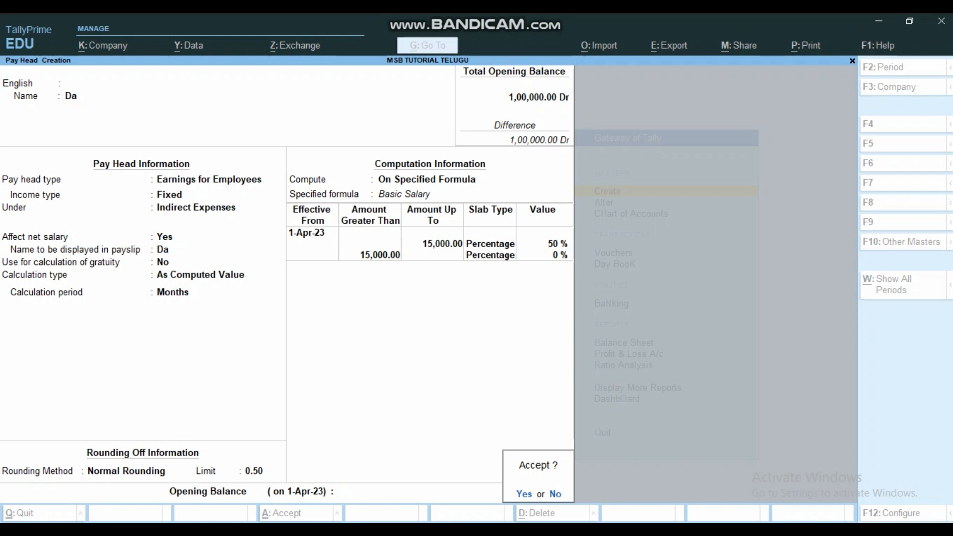
{"action": "key", "text": "y"}
Check the HRA line in the Word problem, return to TallyPrime, and name the new pay head Hra without additional languages.
{"action": "key", "text": "alt+Tab"}
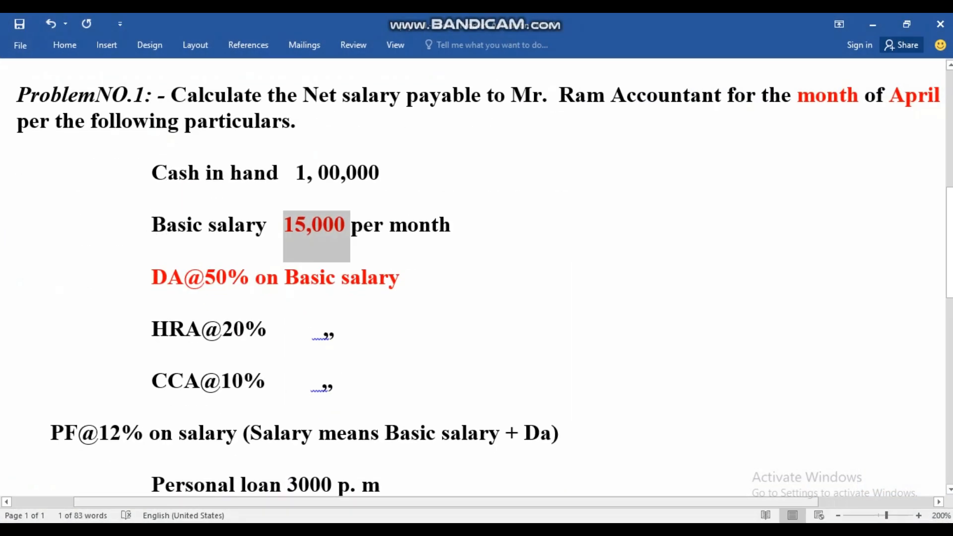
{"action": "mouse_move", "coordinate": [322, 530]}
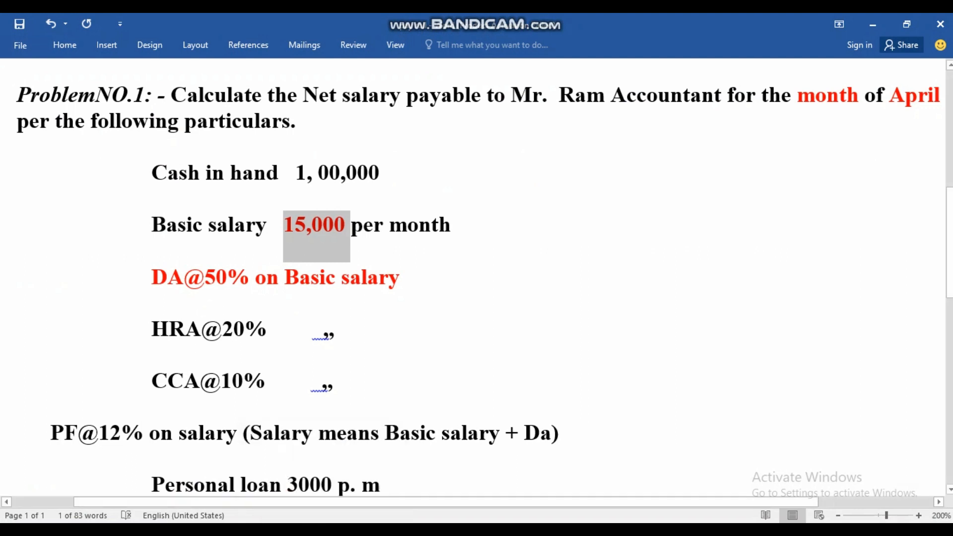
{"action": "key", "text": "alt+Tab"}
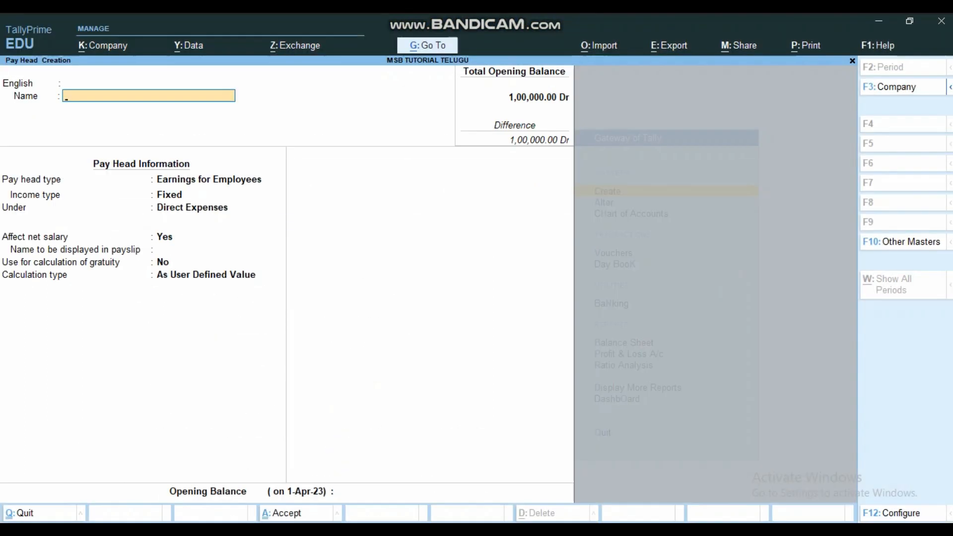
{"action": "type", "text": "Hra"}
{"action": "key", "text": "Return"}
{"action": "key", "text": "Return"}
{"action": "key", "text": "Return"}
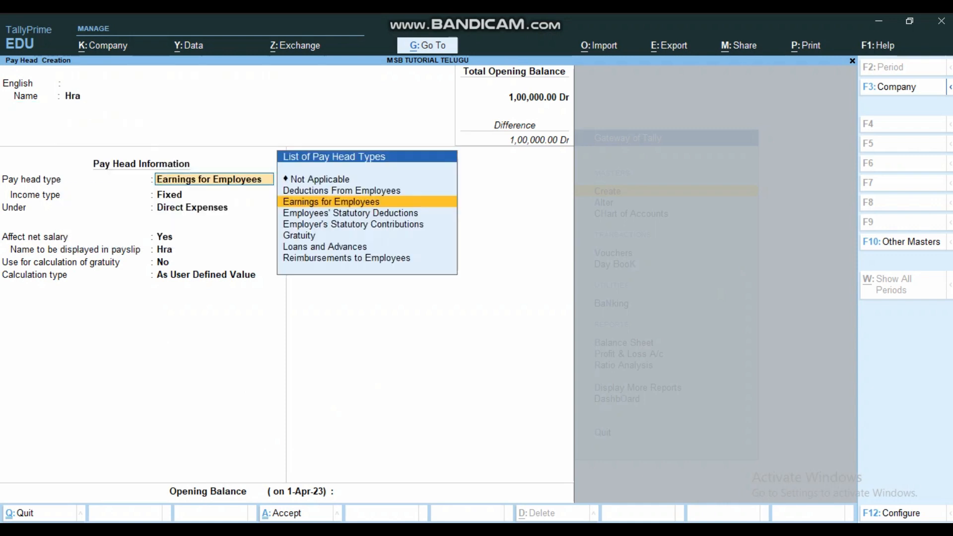
Classify Hra as Earnings for Employees with Fixed income type, under the Indirect Expenses group.
{"action": "key", "text": "Return"}
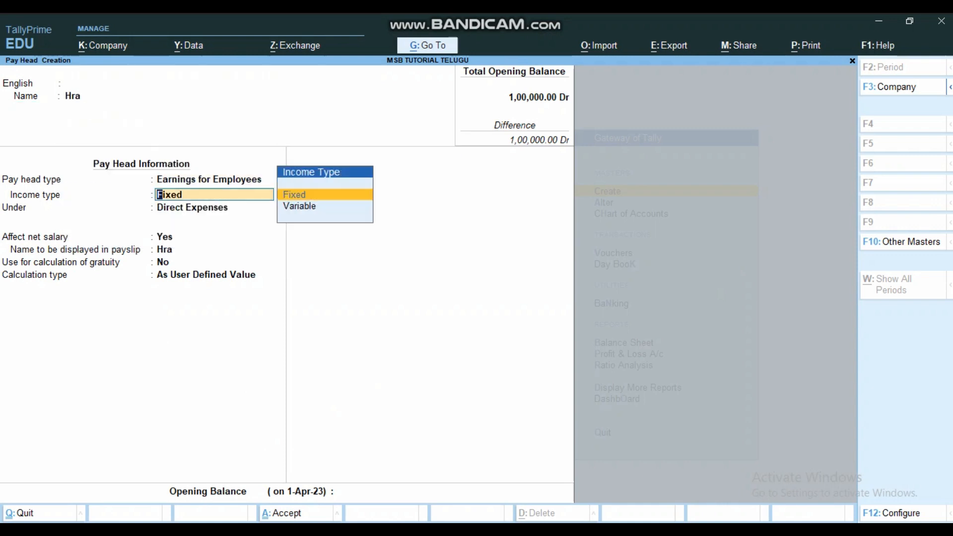
{"action": "key", "text": "Return"}
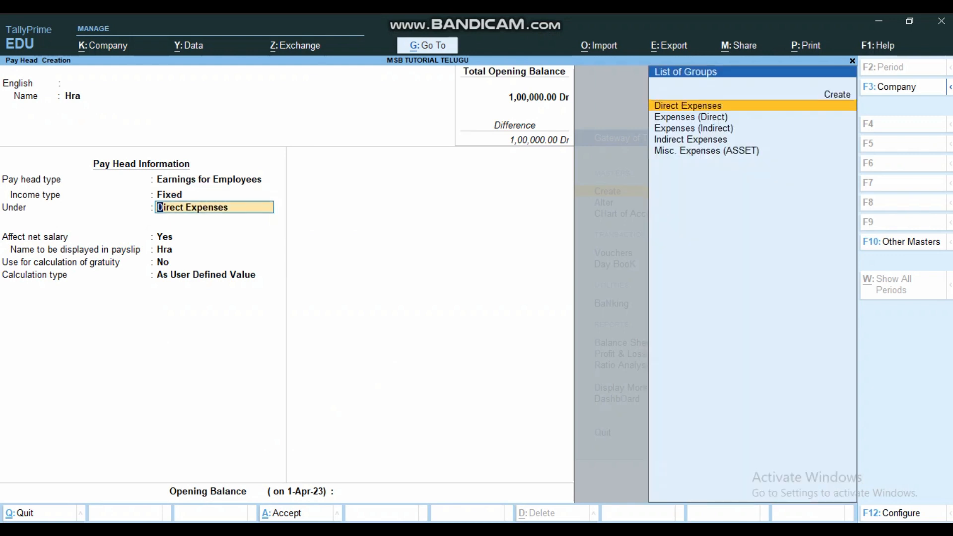
{"action": "key", "text": "Down"}
{"action": "key", "text": "Down"}
{"action": "key", "text": "Down"}
{"action": "key", "text": "Return"}
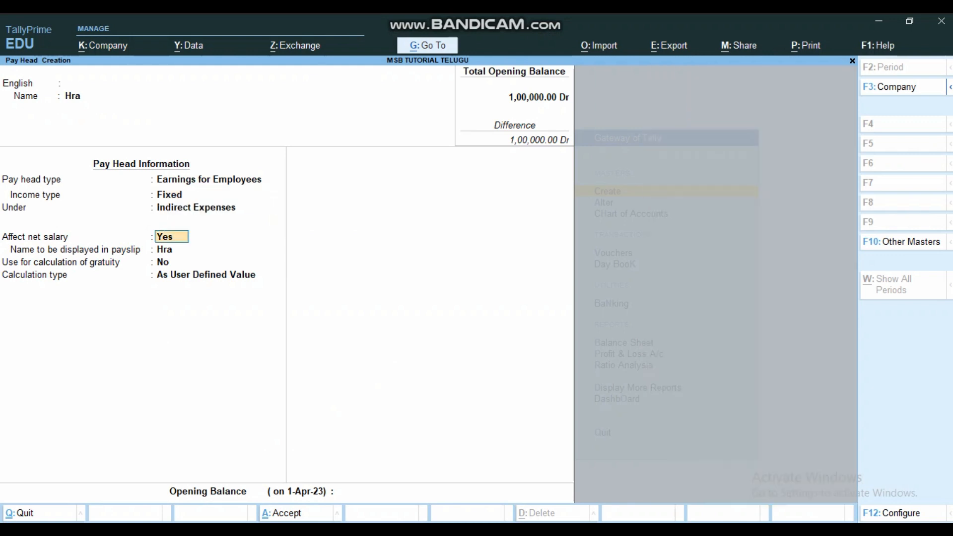
Keep Hra affecting net salary, with payslip name Hra and gratuity use No, and set its calculation type to As Computed Value.
{"action": "key", "text": "Return"}
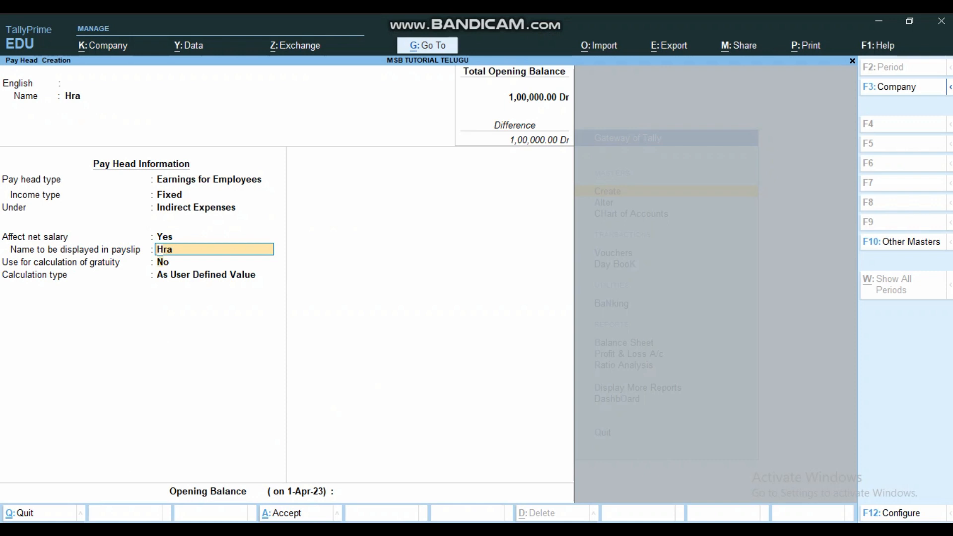
{"action": "key", "text": "Return"}
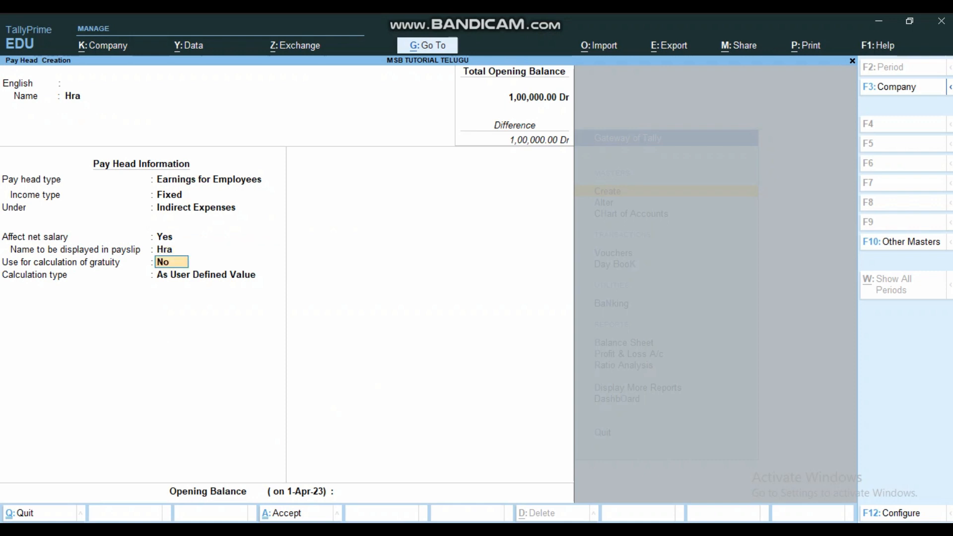
{"action": "key", "text": "Return"}
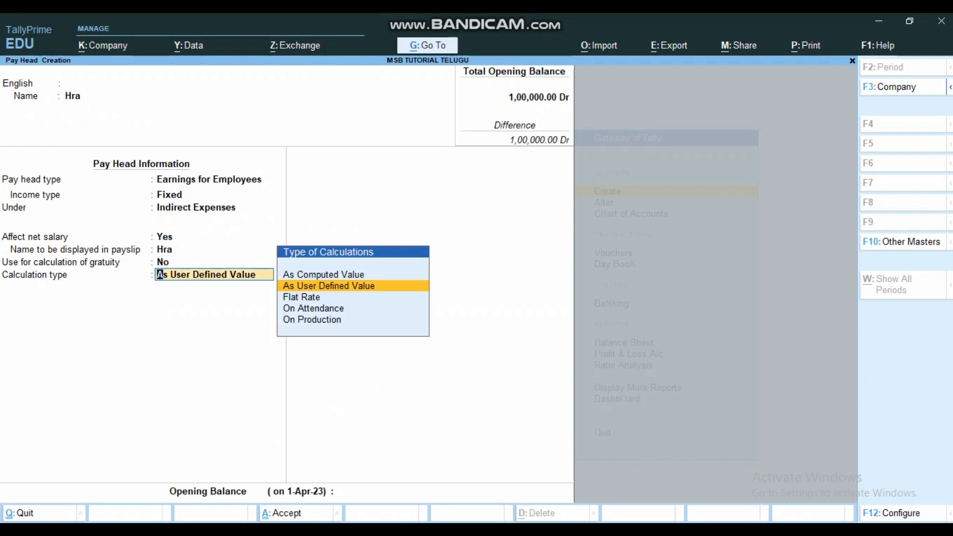
{"action": "key", "text": "Up"}
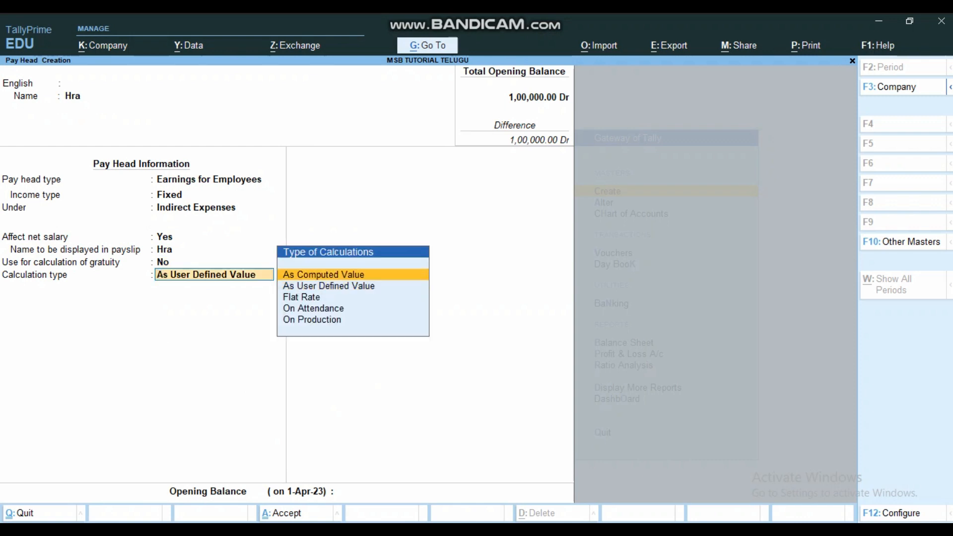
{"action": "key", "text": "Return"}
Set Hra's rounding method to Normal Rounding with a limit of 0.50.
{"action": "key", "text": "Down"}
{"action": "key", "text": "Down"}
{"action": "key", "text": "Return"}
{"action": "type", "text": "0.50"}
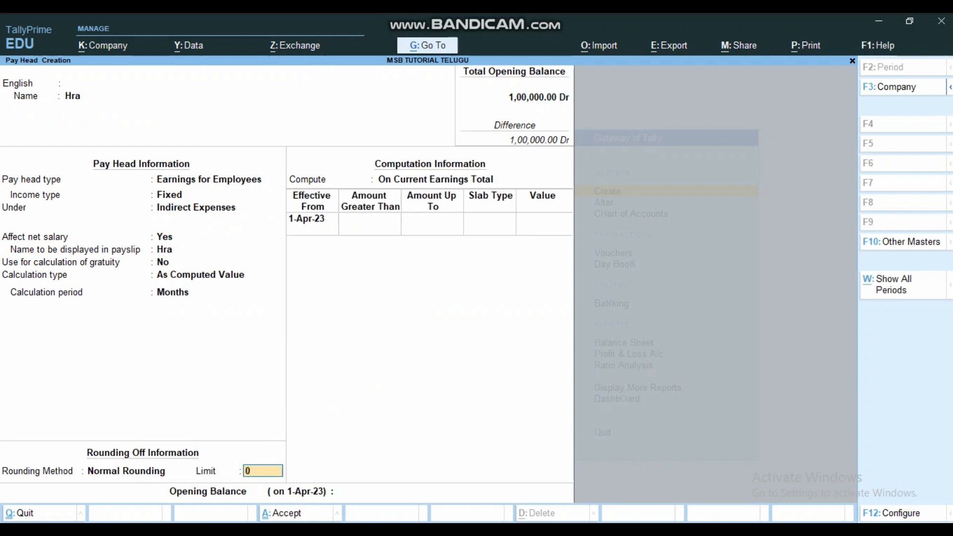
{"action": "key", "text": "Return"}
Compute Hra On Specified Formula with only the Basic Salary pay head added, effective from 1-Apr-23.
{"action": "key", "text": "Down"}
{"action": "key", "text": "Down"}
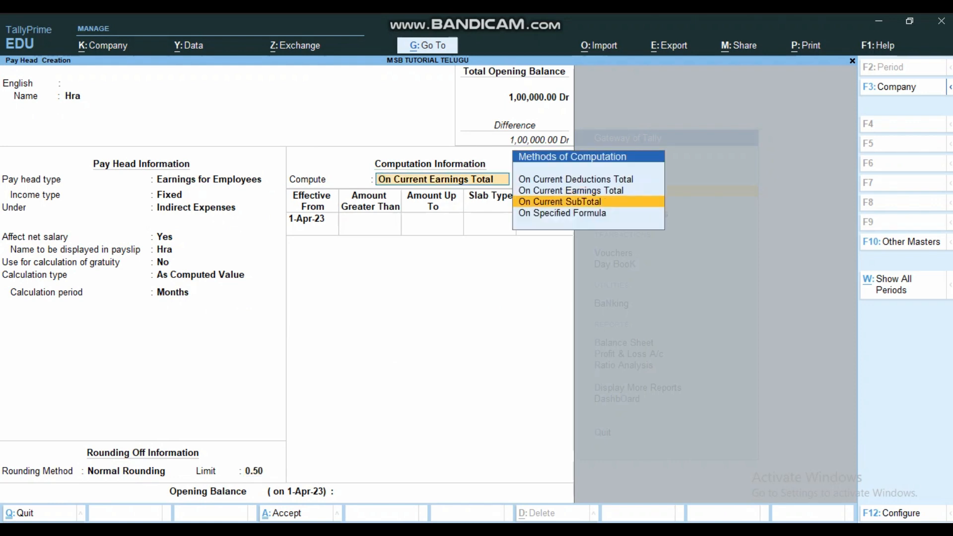
{"action": "key", "text": "Return"}
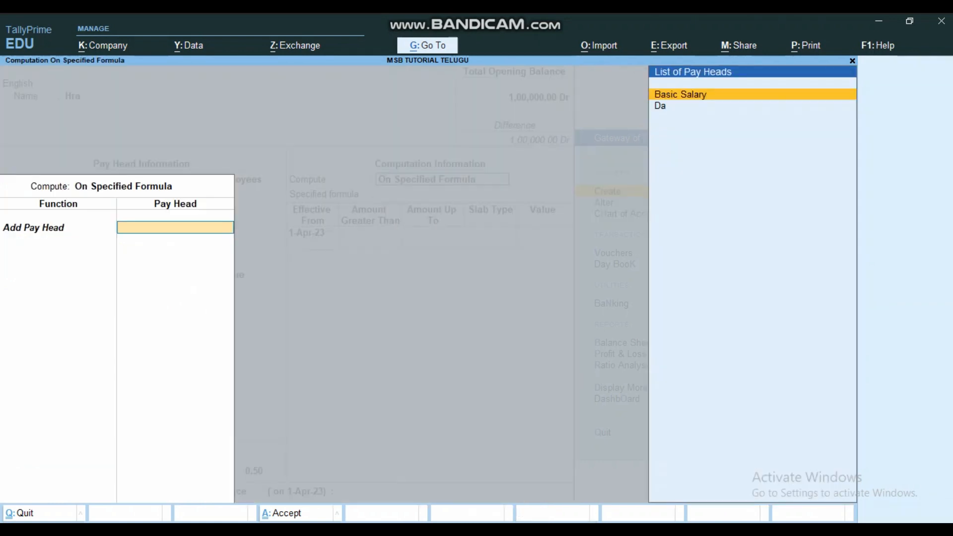
{"action": "key", "text": "Return"}
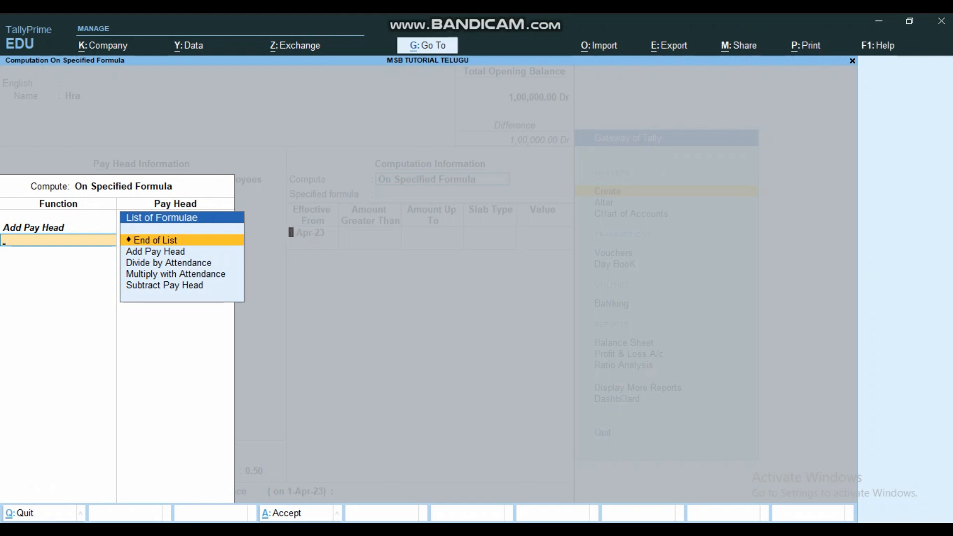
{"action": "key", "text": "Return"}
{"action": "key", "text": "Return"}
Enter Hra's slab with an Amount Up To of 15000, Percentage slab type, and a value of 20%.
{"action": "type", "text": "150000.00"}
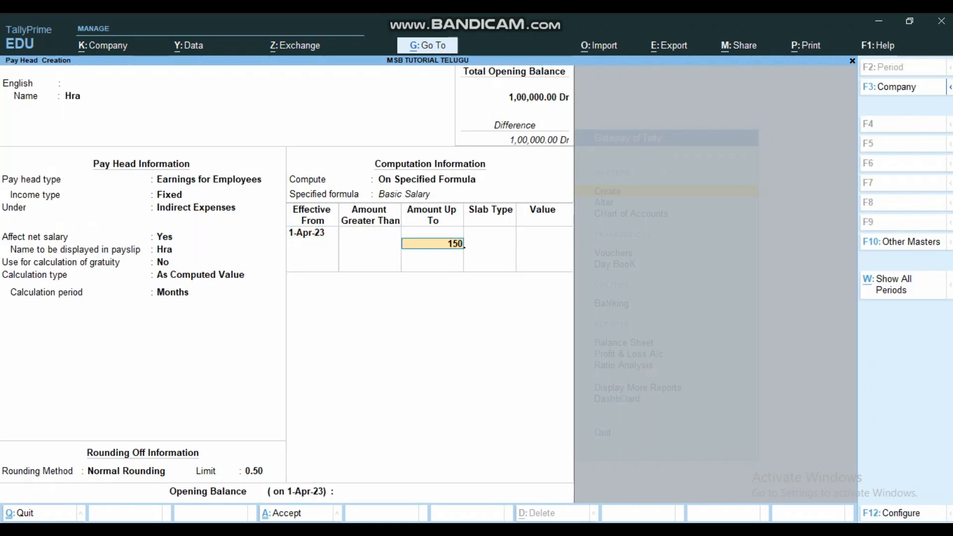
{"action": "key", "text": "Return"}
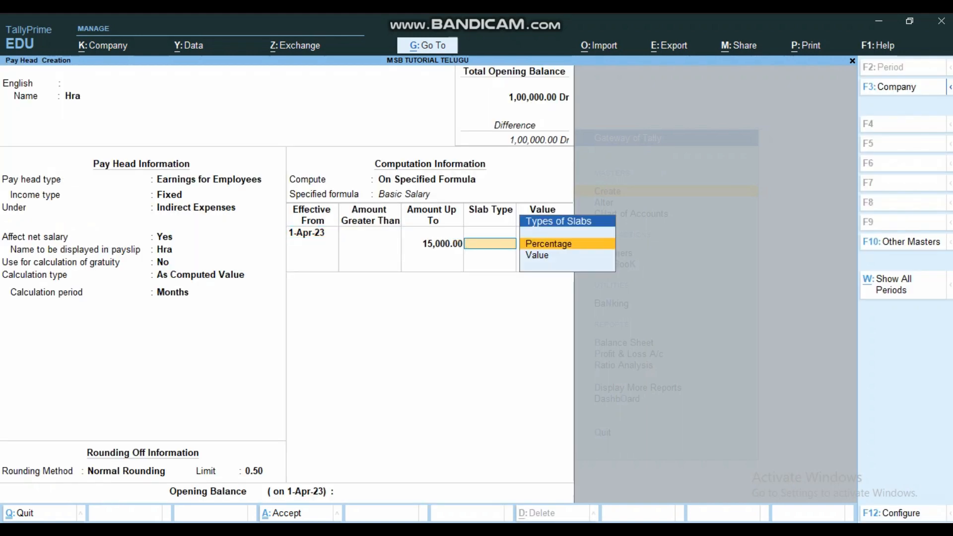
{"action": "key", "text": "Return"}
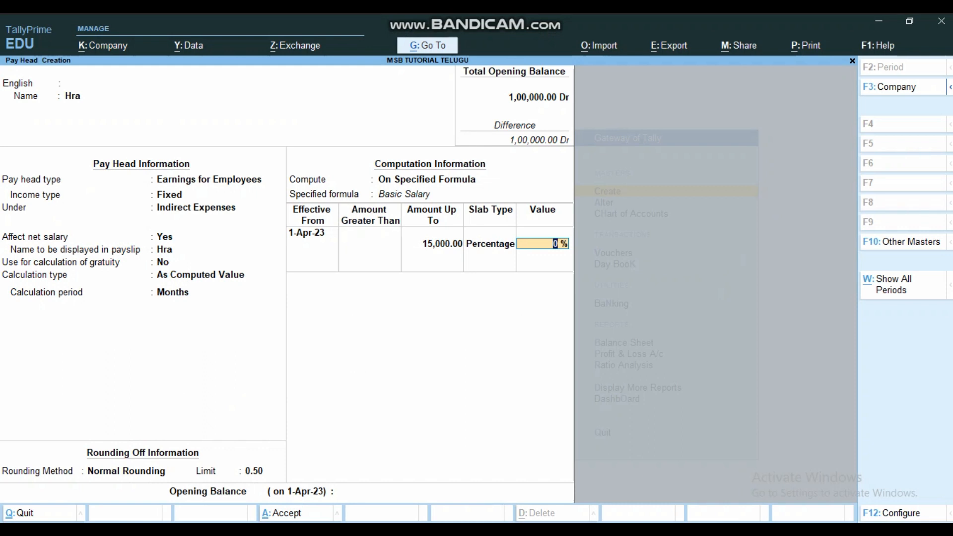
{"action": "type", "text": "20"}
{"action": "key", "text": "Return"}
Keep Hra's slab above 15,000 open-ended at Percentage 0%, leave the opening balance blank, and save the pay head.
{"action": "key", "text": "Return"}
{"action": "key", "text": "Return"}
{"action": "key", "text": "Return"}
{"action": "key", "text": "Return"}
{"action": "key", "text": "Return"}
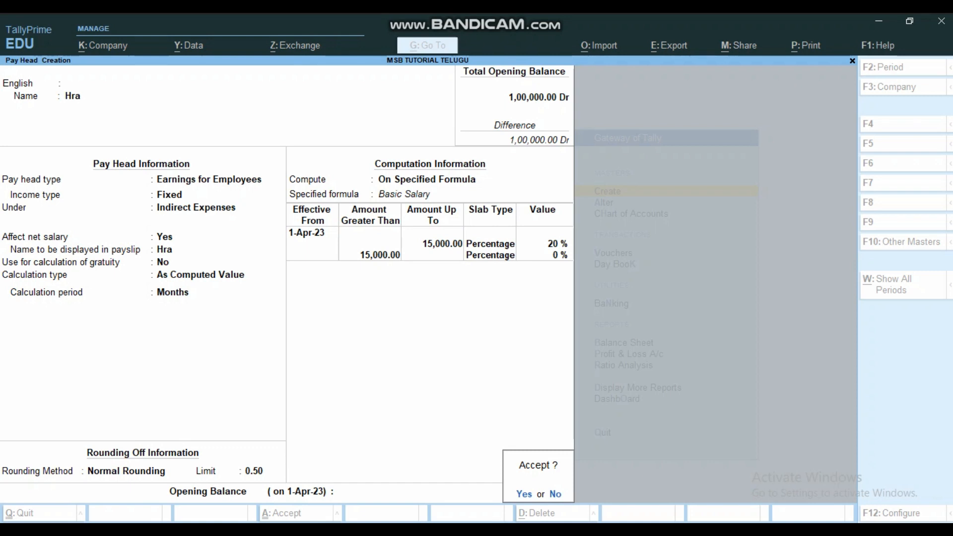
{"action": "key", "text": "Return"}
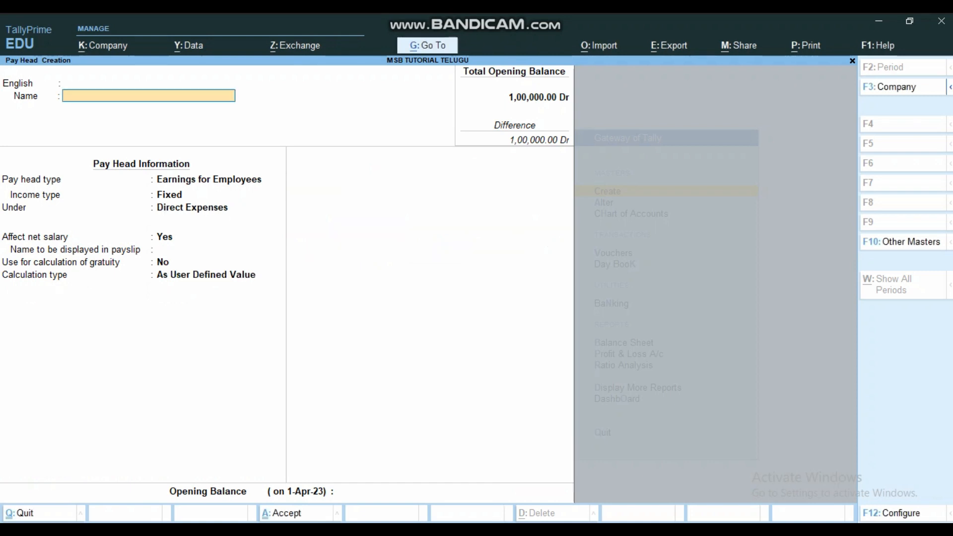
Check the CCA line in the Word problem, return to TallyPrime, and name the new pay head Cca without additional languages.
{"action": "key", "text": "alt+Tab"}
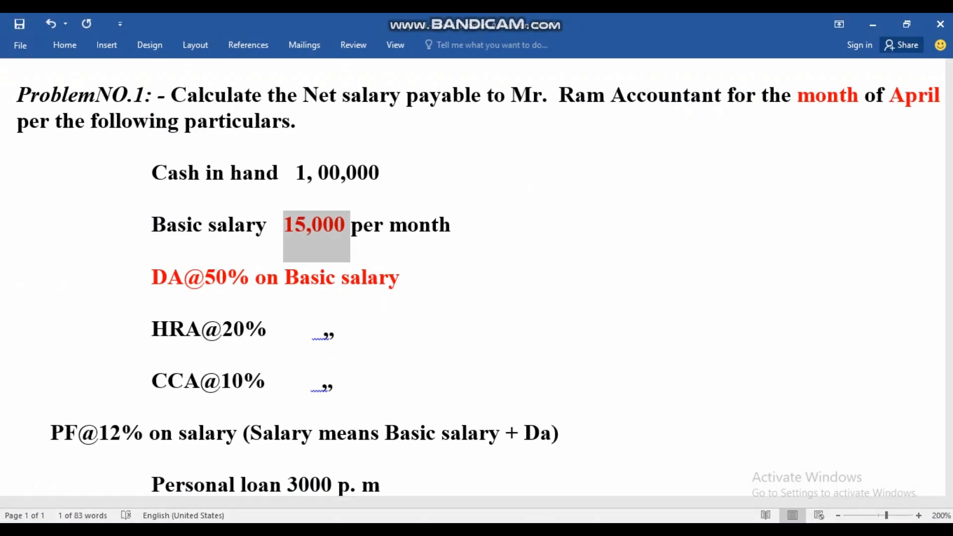
{"action": "key", "text": "alt+Tab"}
{"action": "type", "text": "Cca"}
{"action": "key", "text": "Return"}
{"action": "key", "text": "Return"}
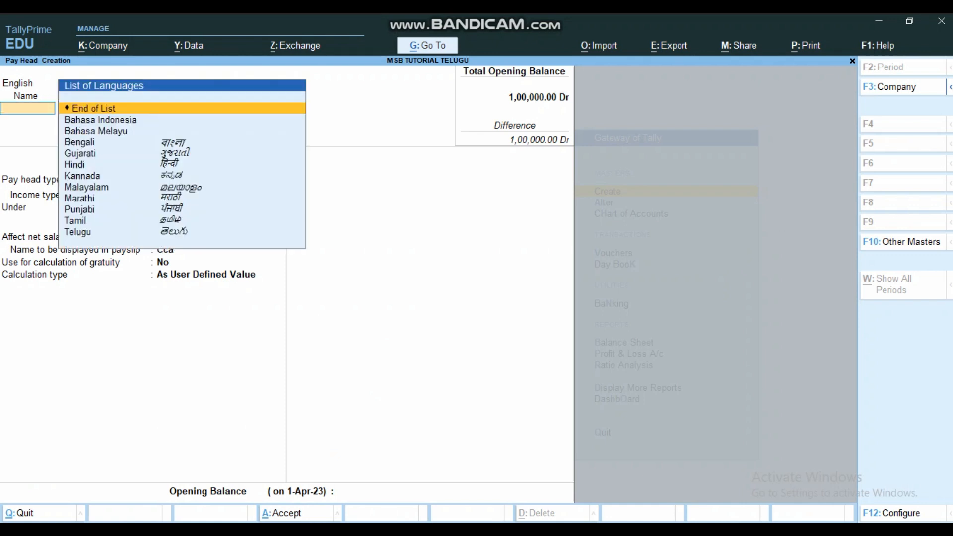
{"action": "key", "text": "Return"}
Classify Cca as Earnings for Employees with Fixed income type, under the Indirect Expenses group.
{"action": "key", "text": "Return"}
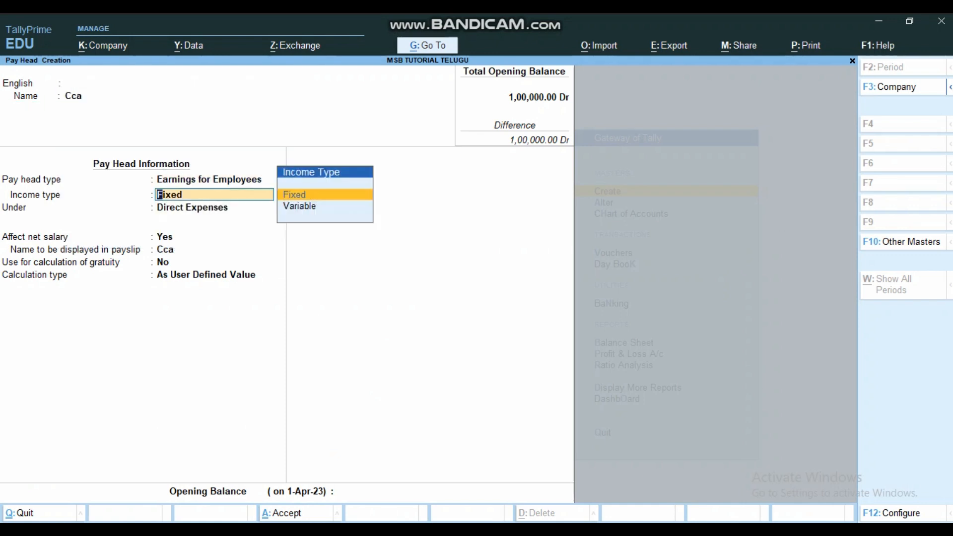
{"action": "key", "text": "Return"}
{"action": "type", "text": "I"}
{"action": "key", "text": "Return"}
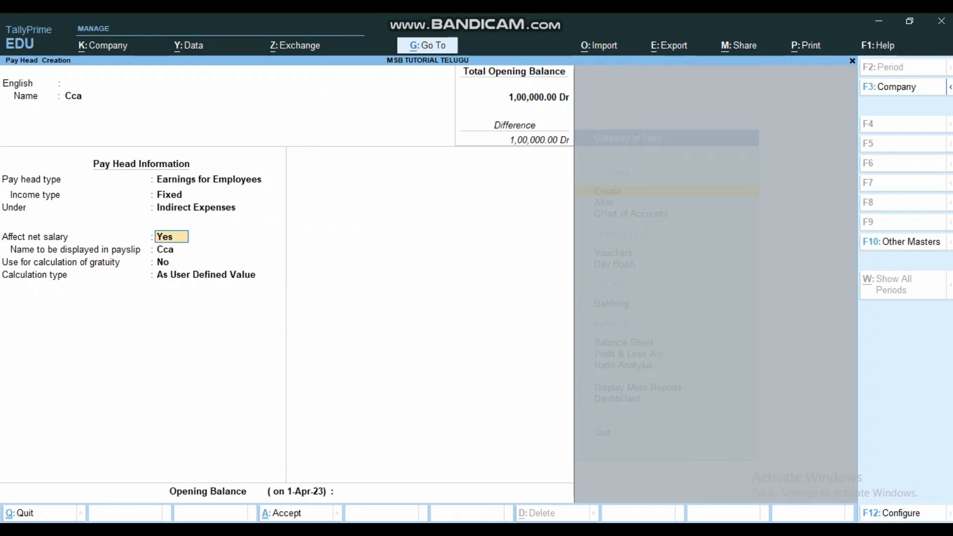
Keep Cca affecting net salary, with payslip name Cca and gratuity use No, and set its calculation type to As Computed Value.
{"action": "key", "text": "Return"}
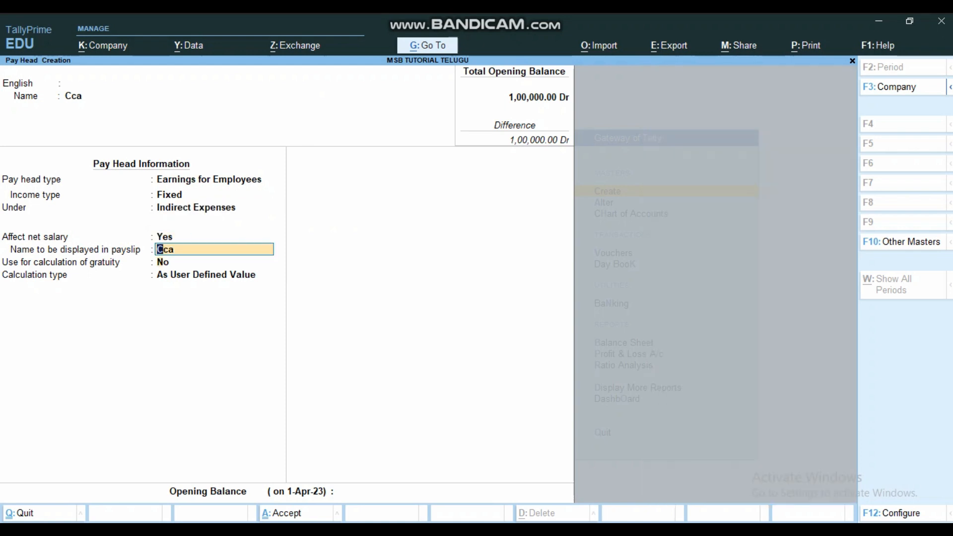
{"action": "key", "text": "Return"}
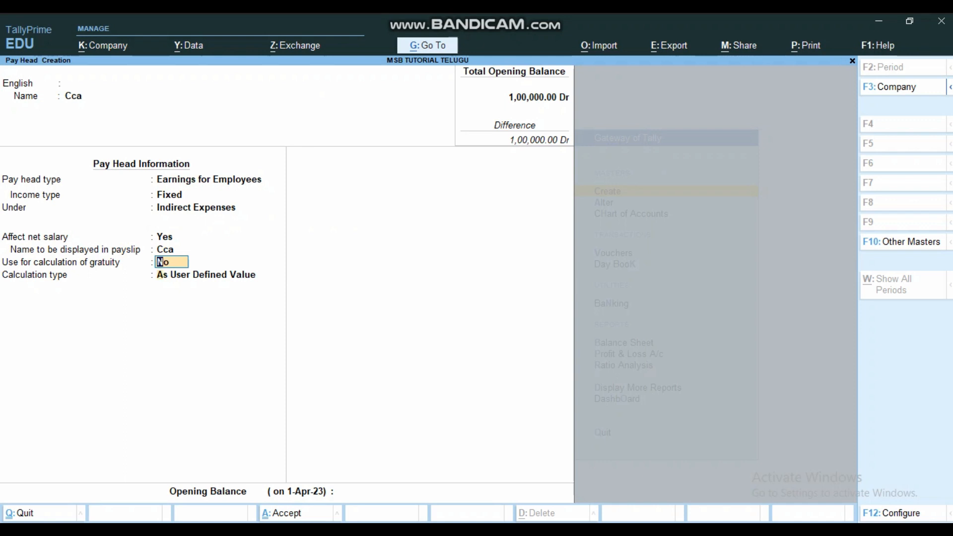
{"action": "key", "text": "Return"}
{"action": "key", "text": "Up"}
{"action": "key", "text": "Return"}
Set Cca's rounding method to Normal Rounding with a limit of 0.50.
{"action": "key", "text": "Down"}
{"action": "key", "text": "Down"}
{"action": "key", "text": "Return"}
{"action": "type", "text": "0.5"}
{"action": "key", "text": "Return"}
Choose On Specified Formula for Cca and define the formula with only the Basic Salary pay head added.
{"action": "key", "text": "Down"}
{"action": "key", "text": "Down"}
{"action": "key", "text": "Return"}
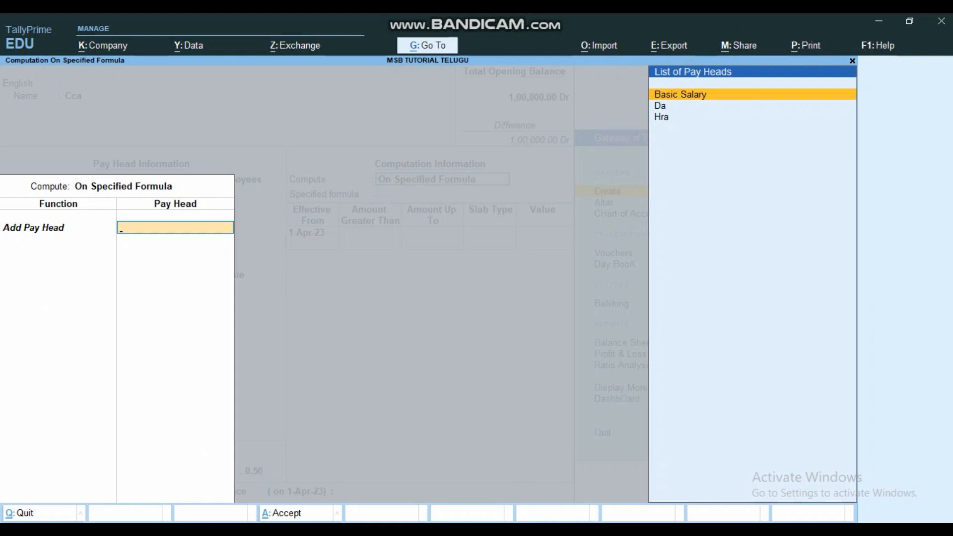
{"action": "key", "text": "Return"}
{"action": "key", "text": "Return"}
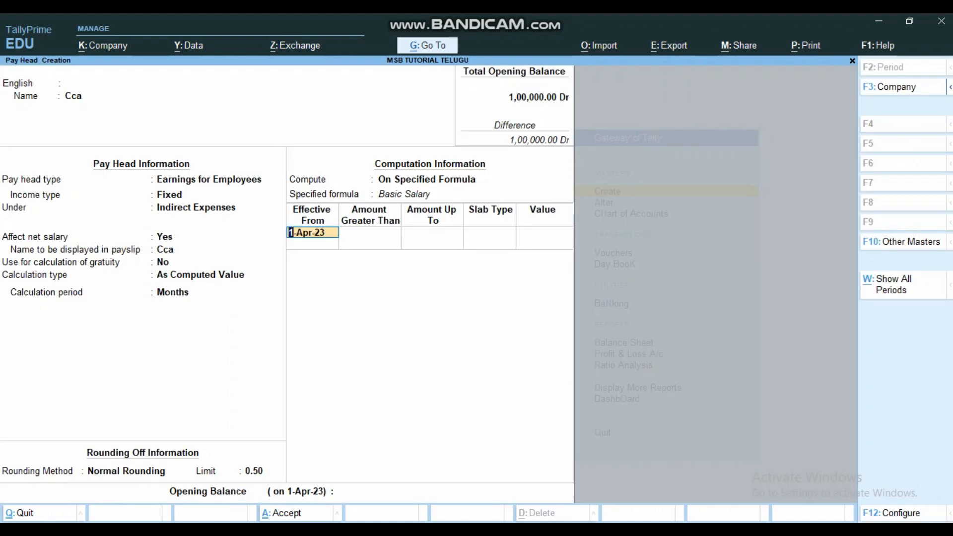
Set Cca's slab effective 1-Apr-23 to 10 percent for amounts up to 15,000 and save the pay head.
{"action": "key", "text": "Return"}
{"action": "type", "text": "15000"}
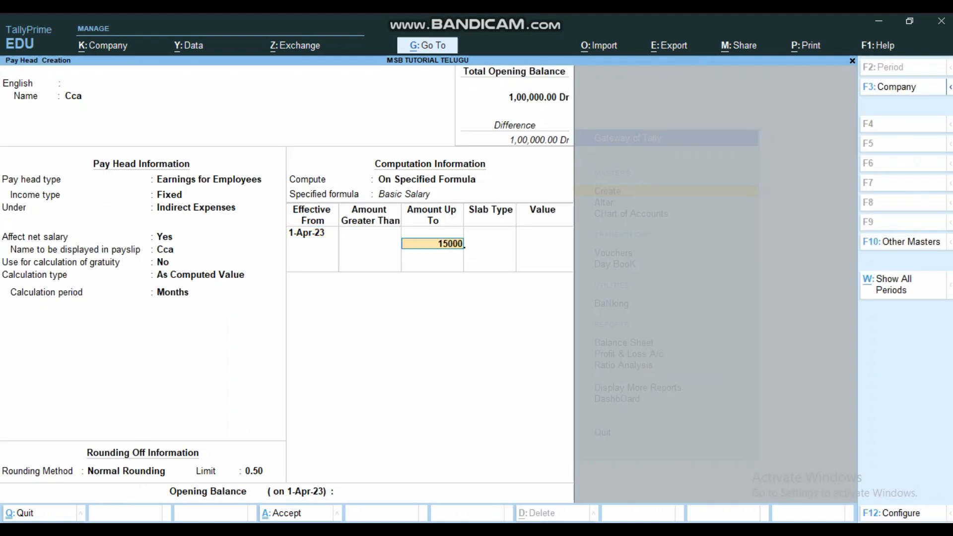
{"action": "key", "text": "Return"}
{"action": "key", "text": "Return"}
{"action": "type", "text": "10"}
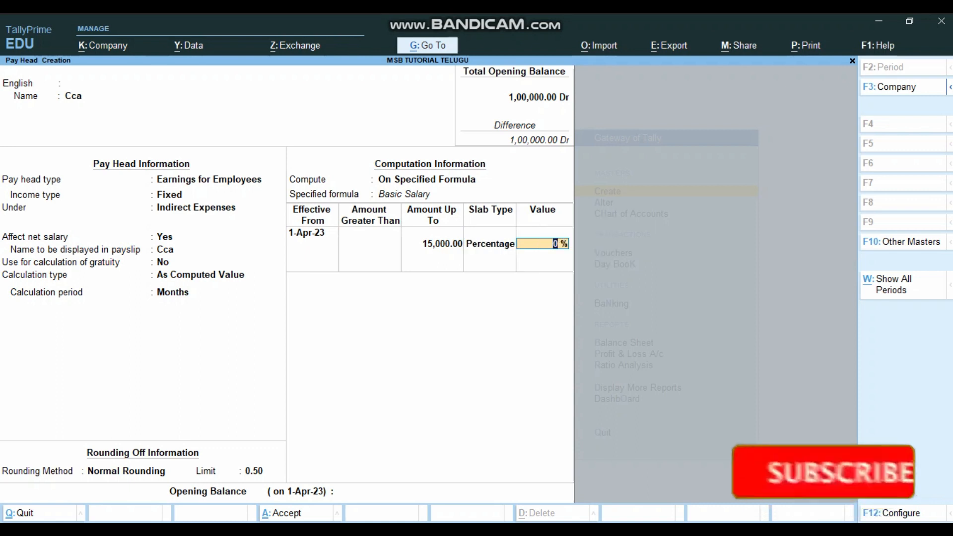
{"action": "key", "text": "Return"}
{"action": "key", "text": "Return"}
{"action": "key", "text": "Return"}
{"action": "key", "text": "Return"}
{"action": "key", "text": "Return"}
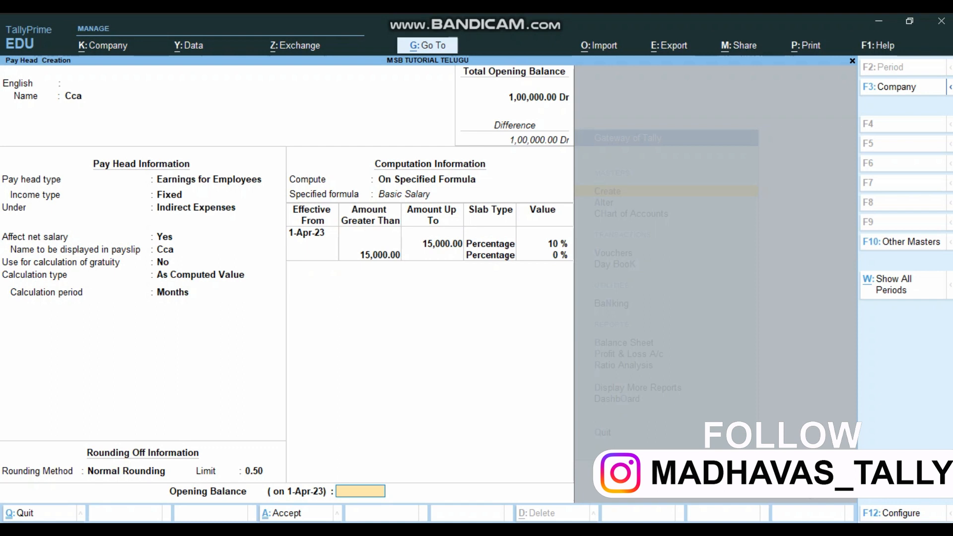
{"action": "key", "text": "Return"}
{"action": "key", "text": "Return"}
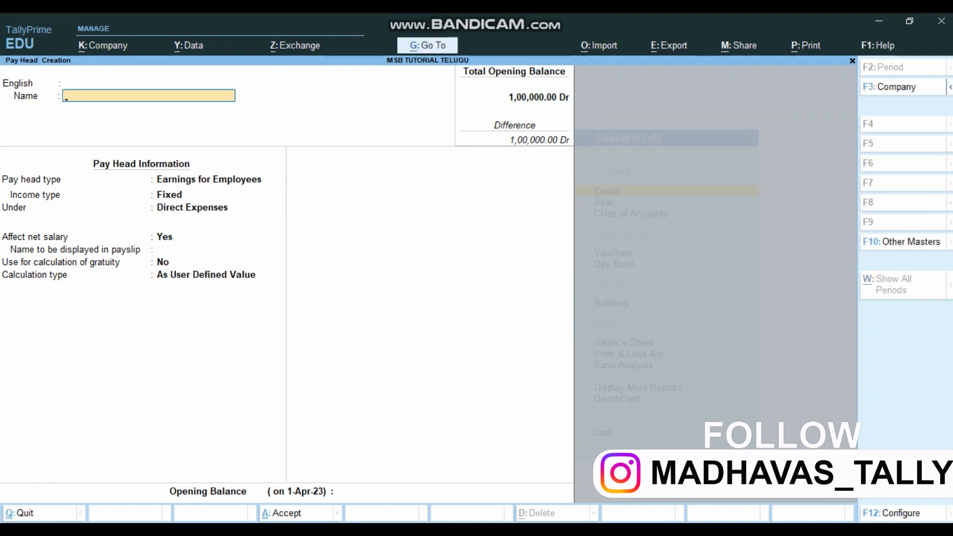
Check the PF line in the Word salary problem and name the new TallyPrime pay head Pf.
{"action": "key", "text": "alt+Tab"}
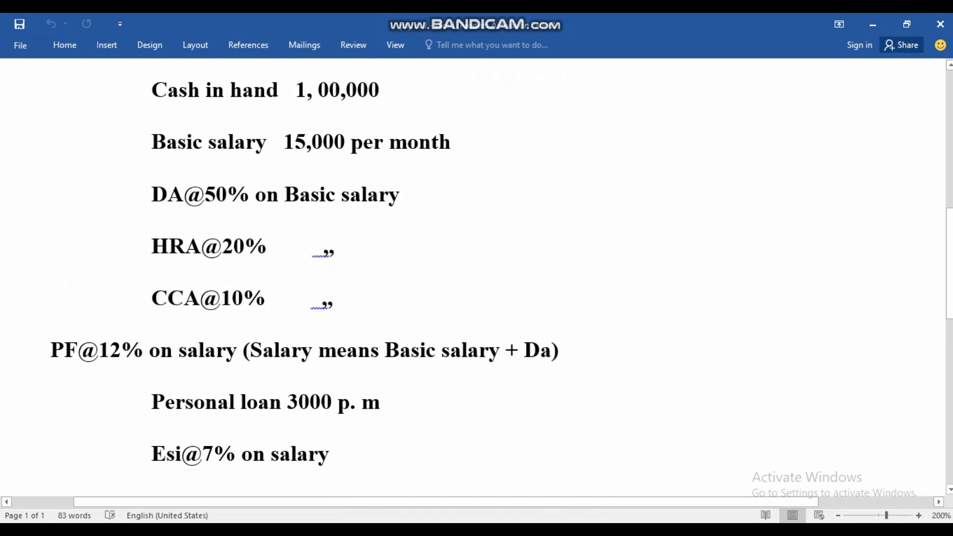
{"action": "scroll", "coordinate": [476, 276], "scroll_direction": "down", "scroll_amount": 1}
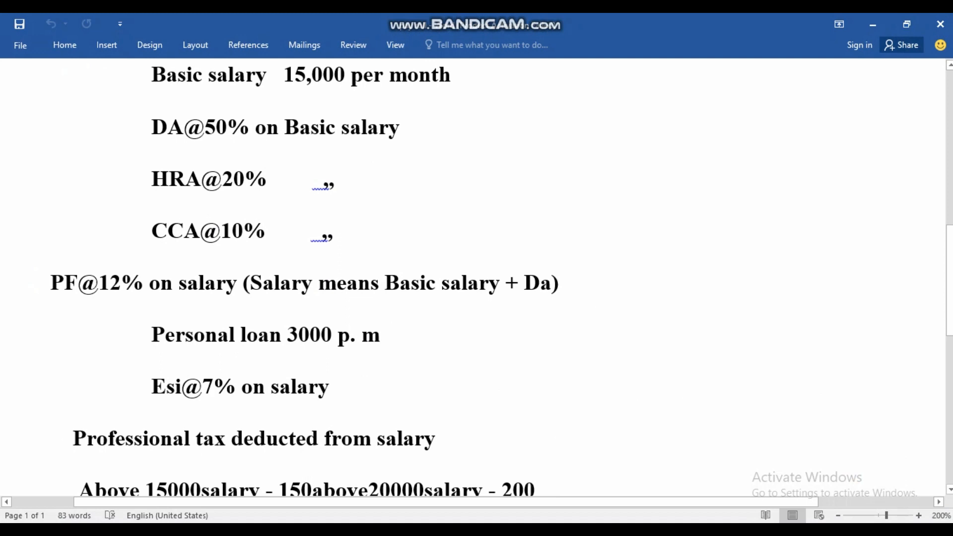
{"action": "key", "text": "alt+Tab"}
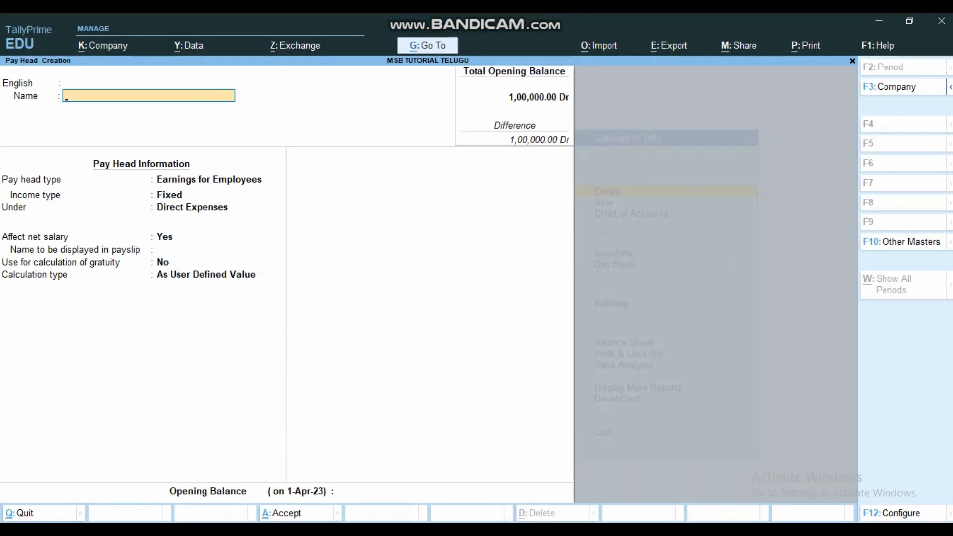
{"action": "type", "text": "Pf"}
{"action": "key", "text": "Return"}
{"action": "key", "text": "Return"}
{"action": "key", "text": "Return"}
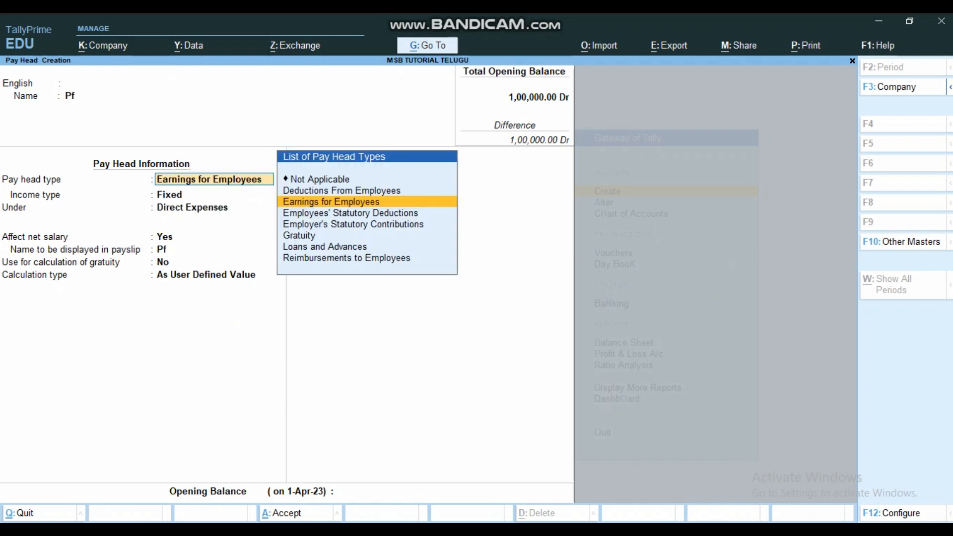
Classify Pf as Deductions From Employees under the Current Liabilities group.
{"action": "key", "text": "Up"}
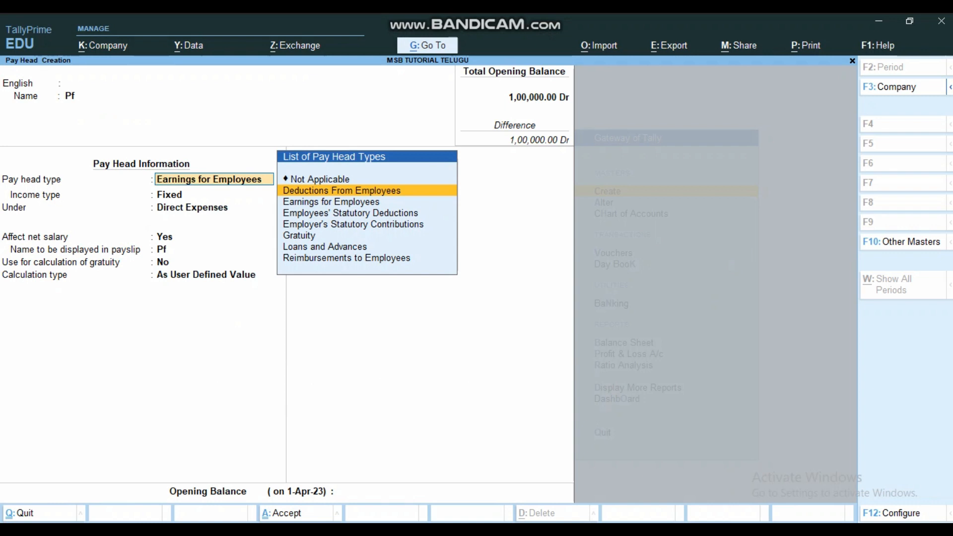
{"action": "key", "text": "Return"}
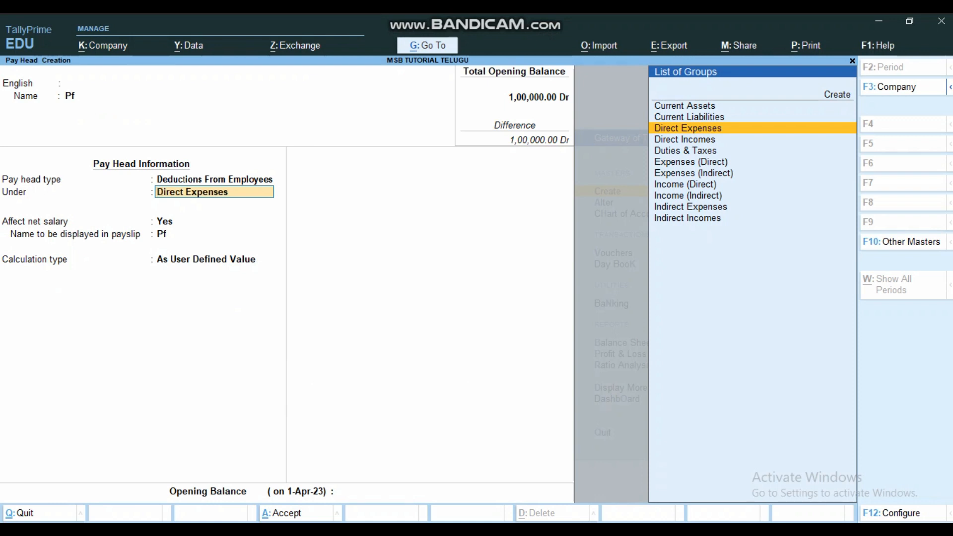
{"action": "key", "text": "Up"}
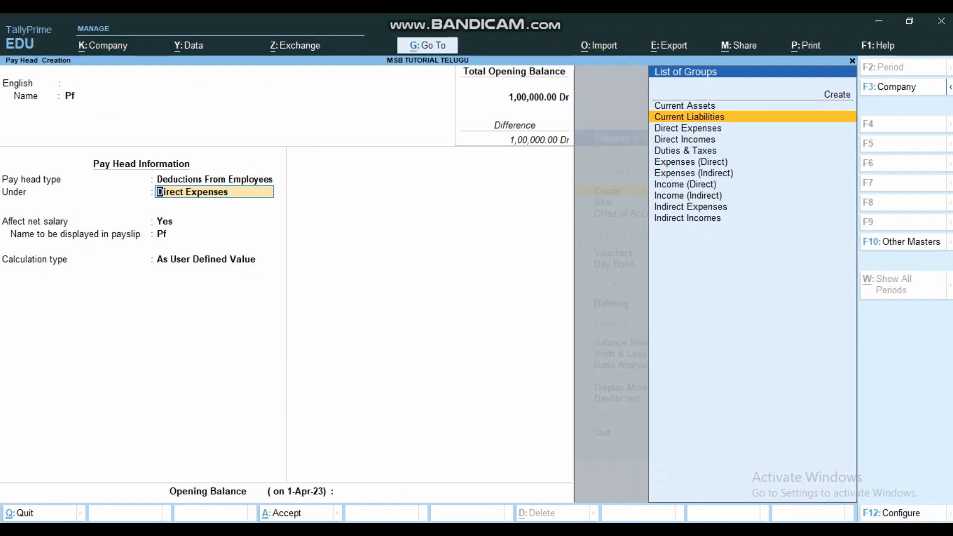
{"action": "key", "text": "Return"}
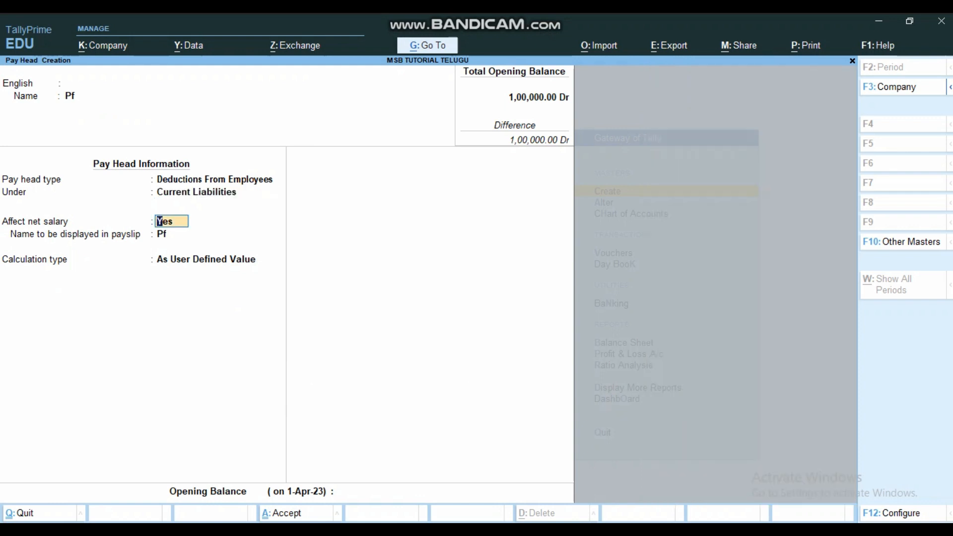
Keep Pf affecting net salary with payslip name Pf, and set its calculation type to As Computed Value.
{"action": "key", "text": "Return"}
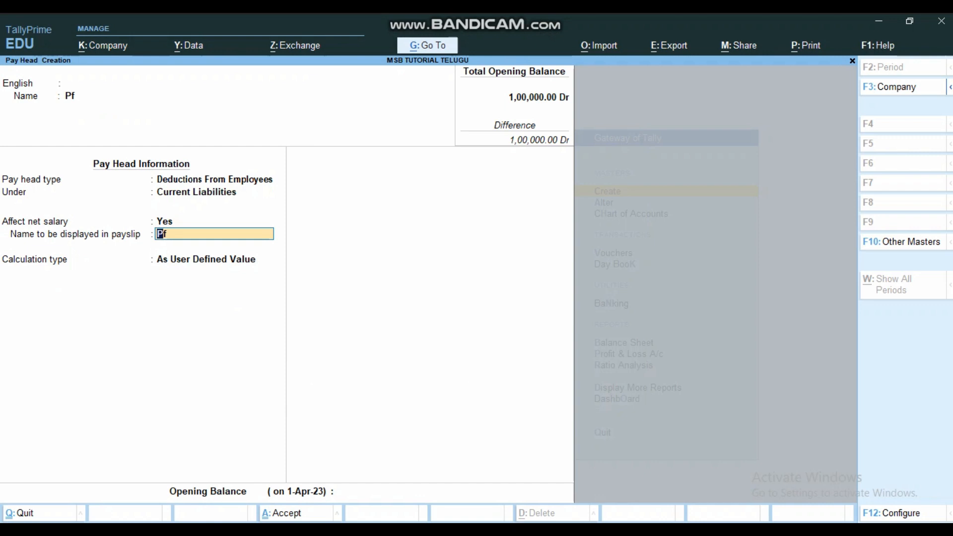
{"action": "key", "text": "Return"}
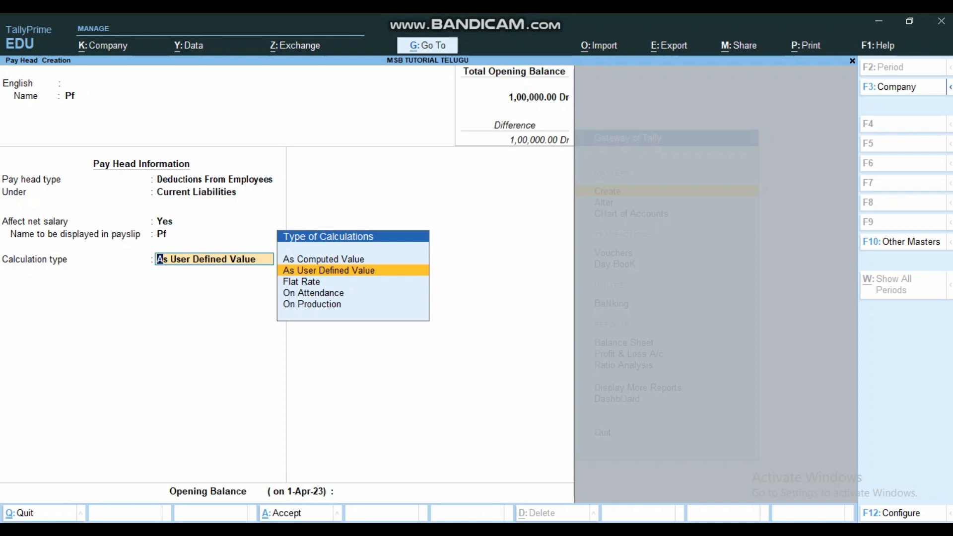
{"action": "key", "text": "Up"}
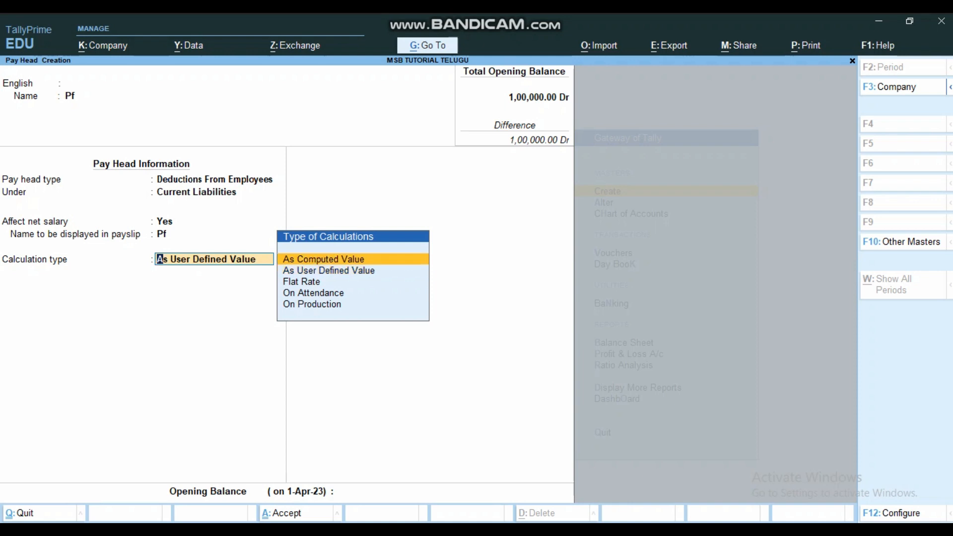
{"action": "key", "text": "Return"}
Set Pf's rounding method to Normal Rounding with a limit of 0.50.
{"action": "key", "text": "Down"}
{"action": "key", "text": "Down"}
{"action": "key", "text": "Return"}
{"action": "type", "text": "0.50"}
{"action": "key", "text": "Return"}
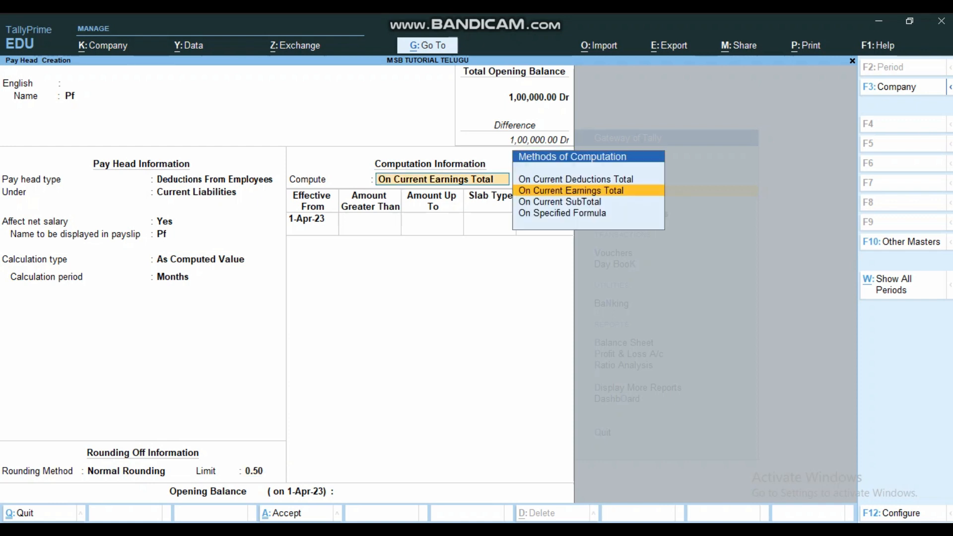
Choose On Specified Formula for Pf and add Basic Salary as the formula's first pay head.
{"action": "key", "text": "Down"}
{"action": "key", "text": "Down"}
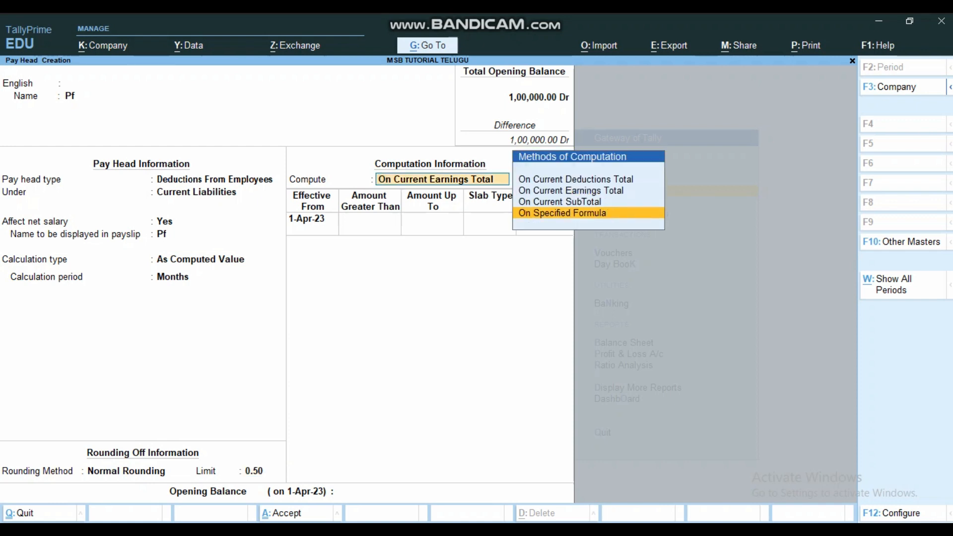
{"action": "key", "text": "Return"}
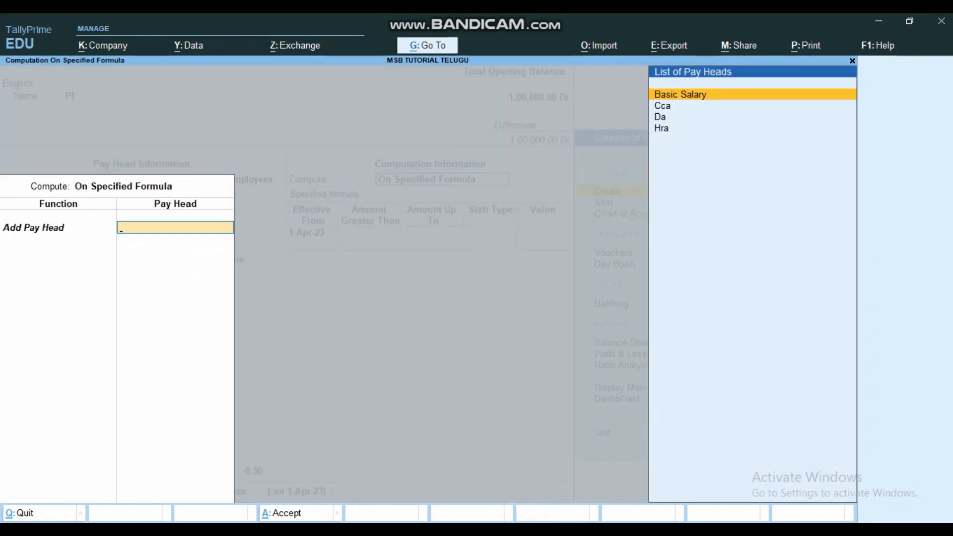
{"action": "key", "text": "Return"}
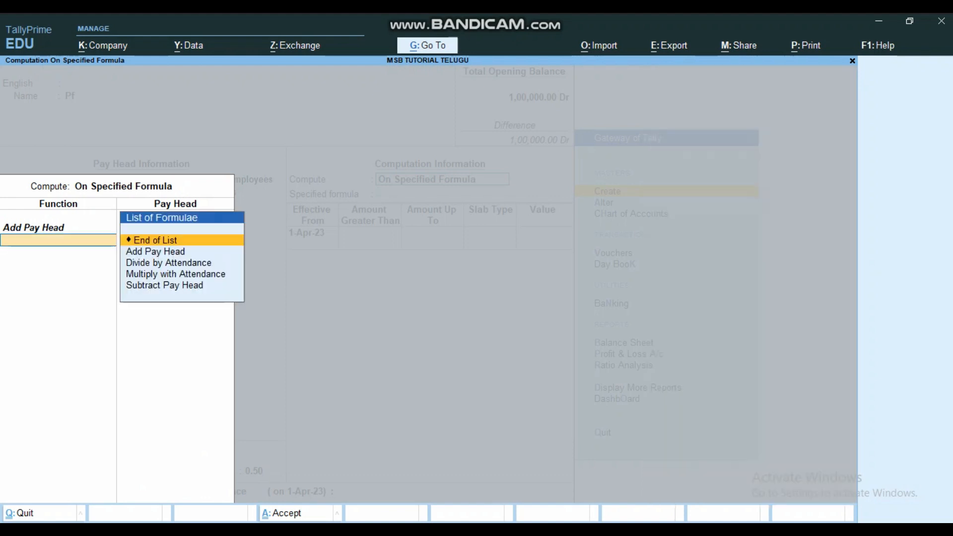
{"action": "key", "text": "Down"}
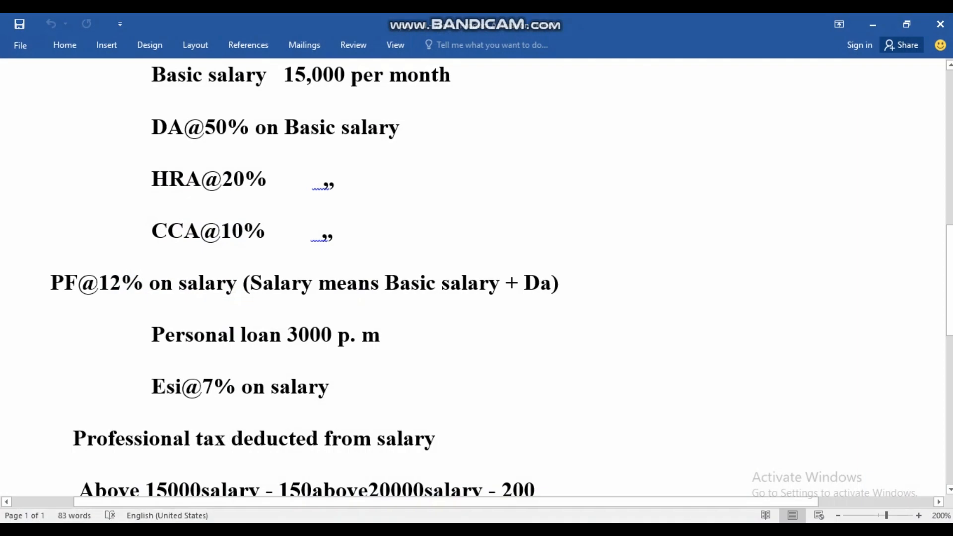
Colour the phrase "Salary means Basic salary + Da" red in the Word salary problem, and return to TallyPrime.
{"action": "left_click_drag", "start_coordinate": [250, 285], "coordinate": [551, 286]}
{"action": "left_click", "coordinate": [628, 262]}
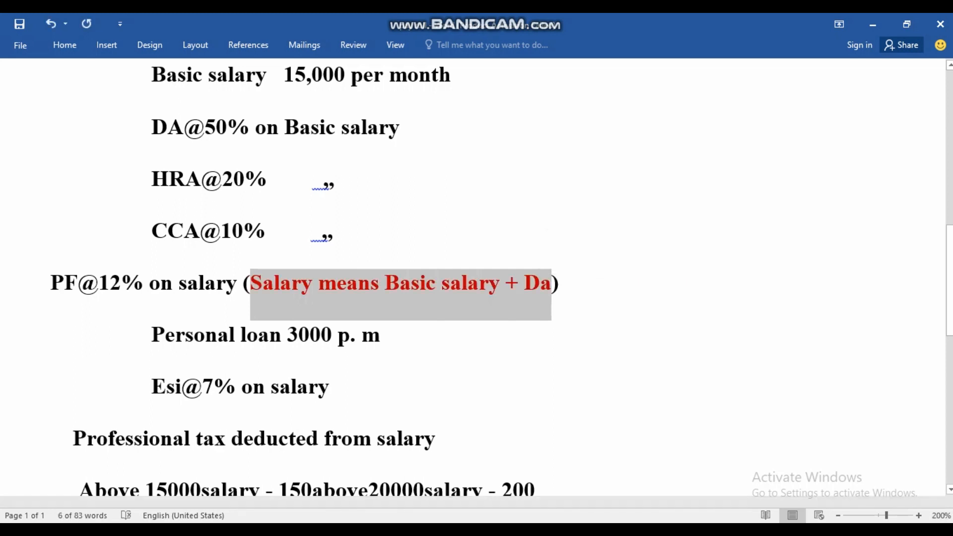
{"action": "key", "text": "alt+Tab"}
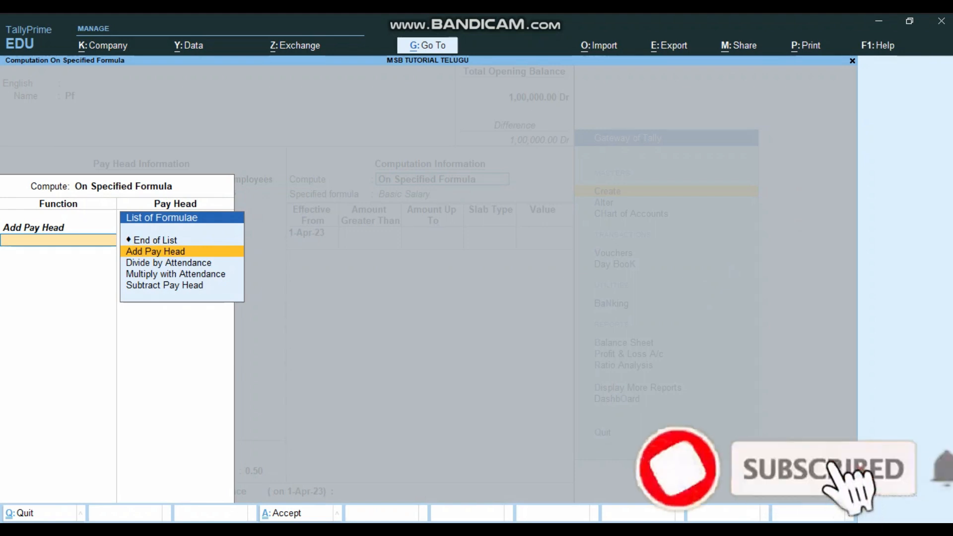
Add Da as the second pay head in Pf's formula and finish the formula.
{"action": "key", "text": "Return"}
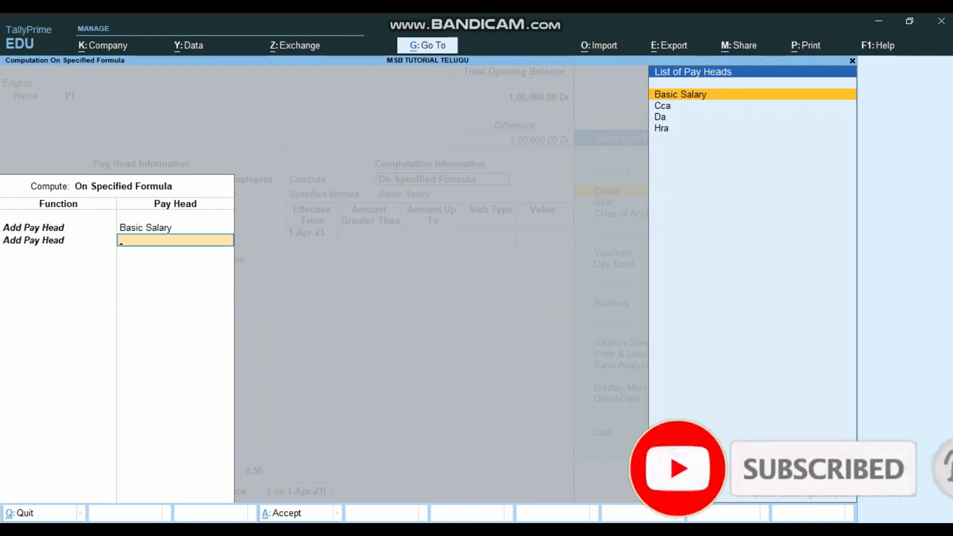
{"action": "key", "text": "Down"}
{"action": "key", "text": "Down"}
{"action": "key", "text": "Return"}
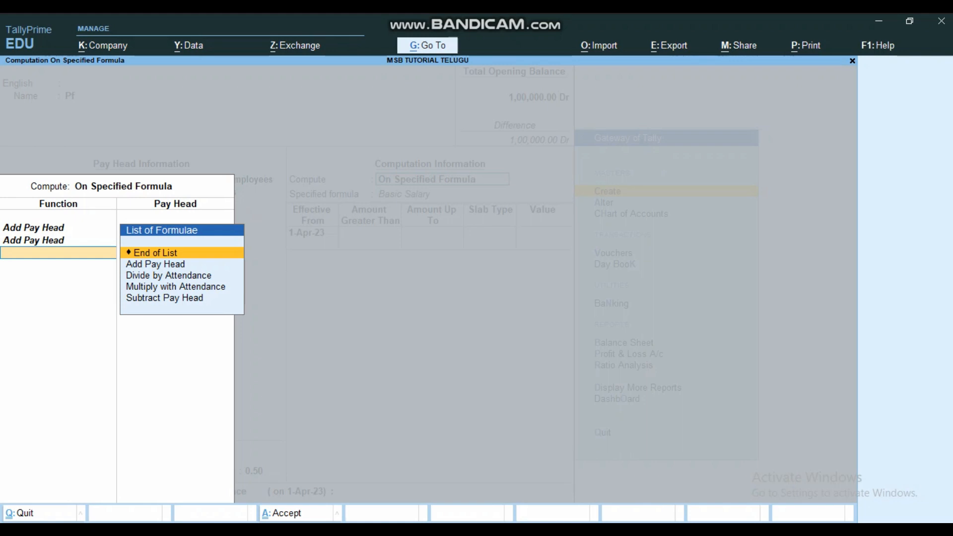
{"action": "key", "text": "Return"}
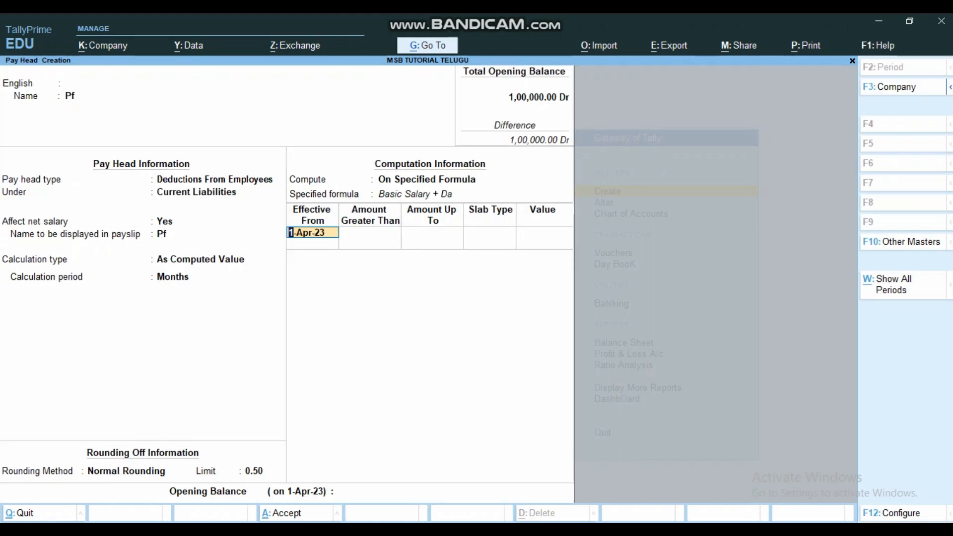
Keep Pf's effective date of 1-Apr-23 and calculate 15000*50/100, followed by 7500+15000, in the built-in calculator.
{"action": "key", "text": "Return"}
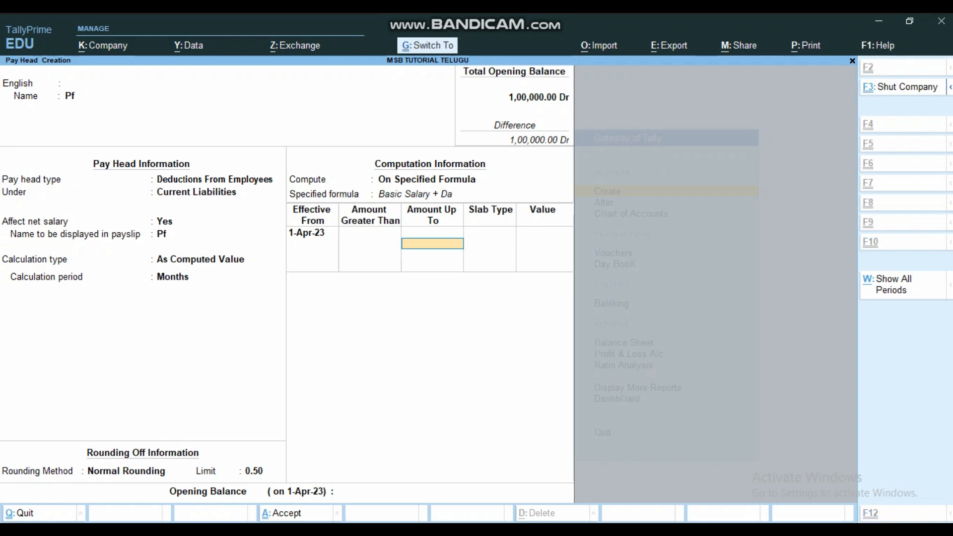
{"action": "key", "text": "ctrl+n"}
{"action": "type", "text": "15000"}
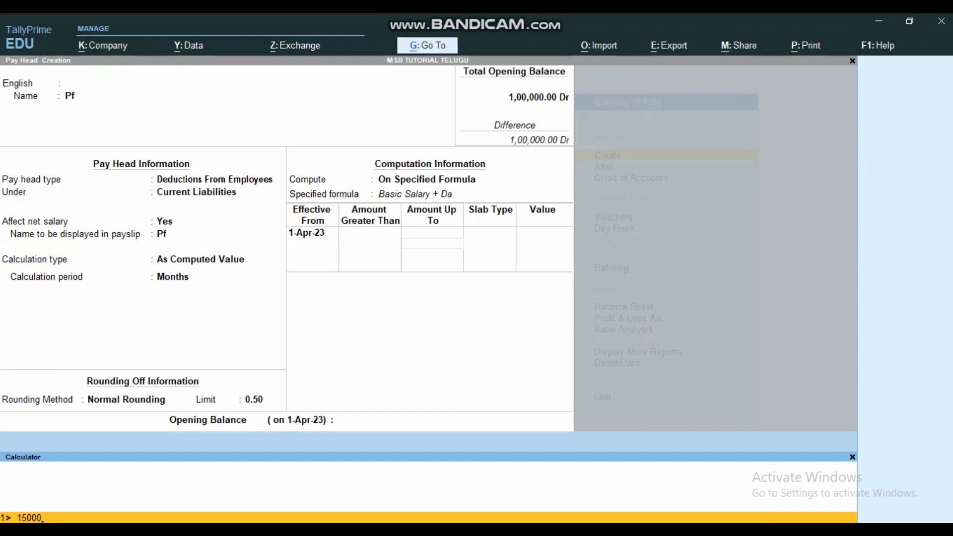
{"action": "type", "text": "*50/100"}
{"action": "key", "text": "Return"}
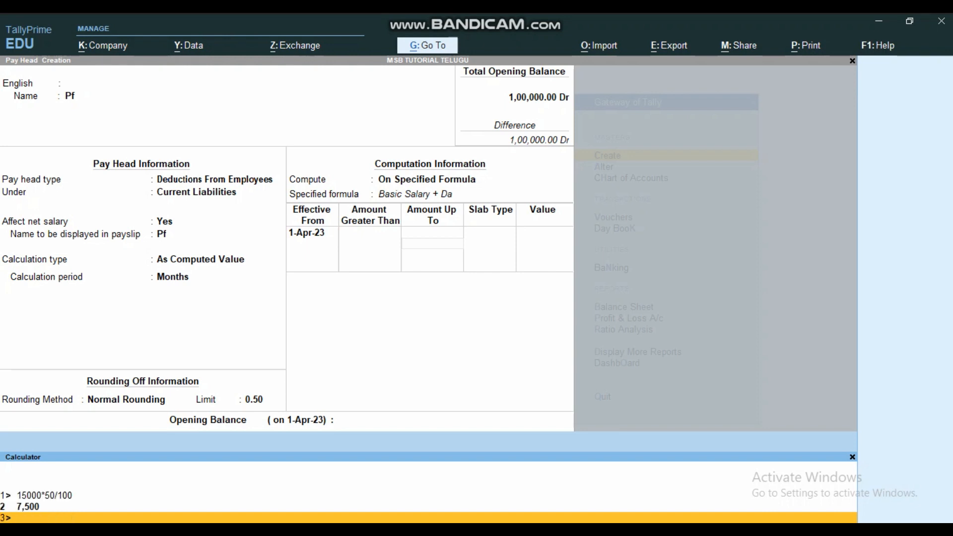
{"action": "type", "text": "7500+15000"}
{"action": "key", "text": "Return"}
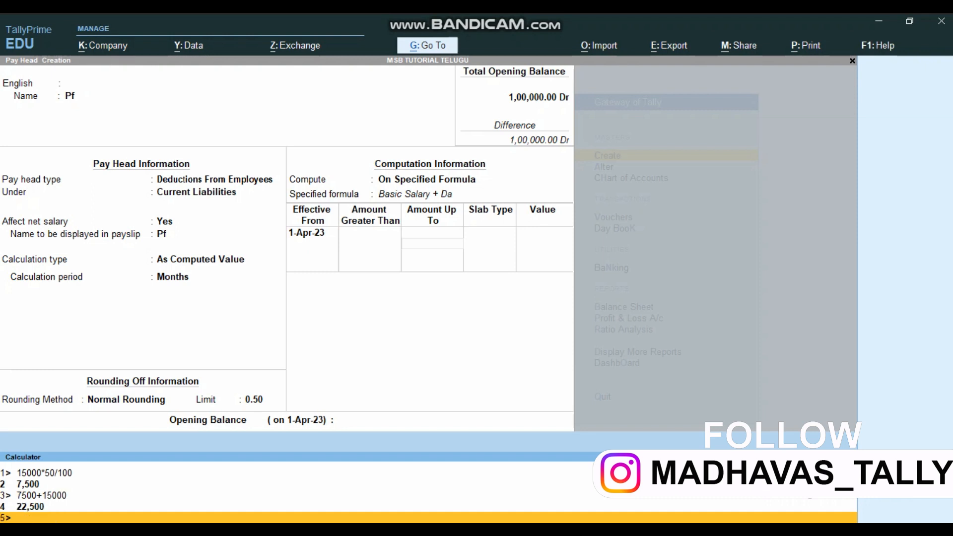
{"action": "key", "text": "ctrl+n"}
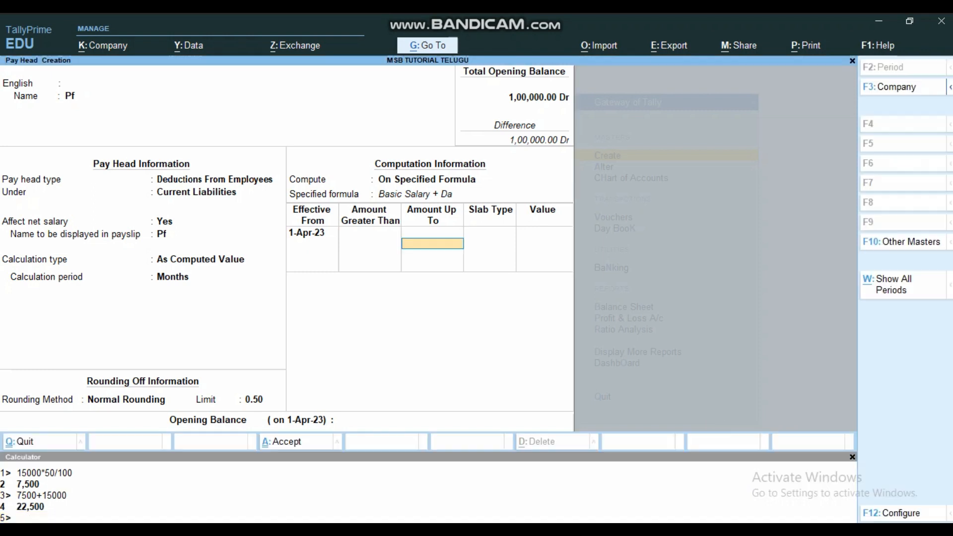
Set Pf's slab to 12 percent for amounts up to 22,500 and save the pay head.
{"action": "type", "text": "22,500"}
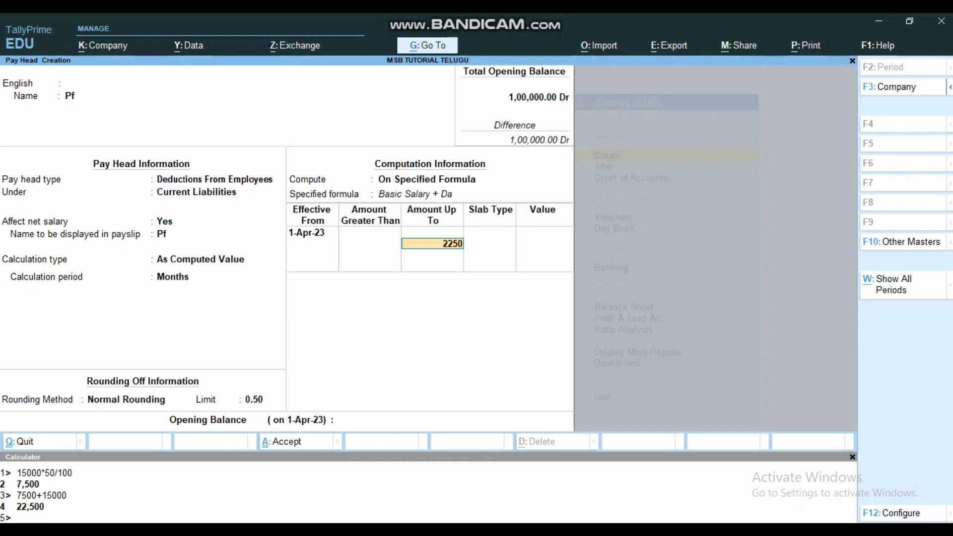
{"action": "key", "text": "Return"}
{"action": "key", "text": "Return"}
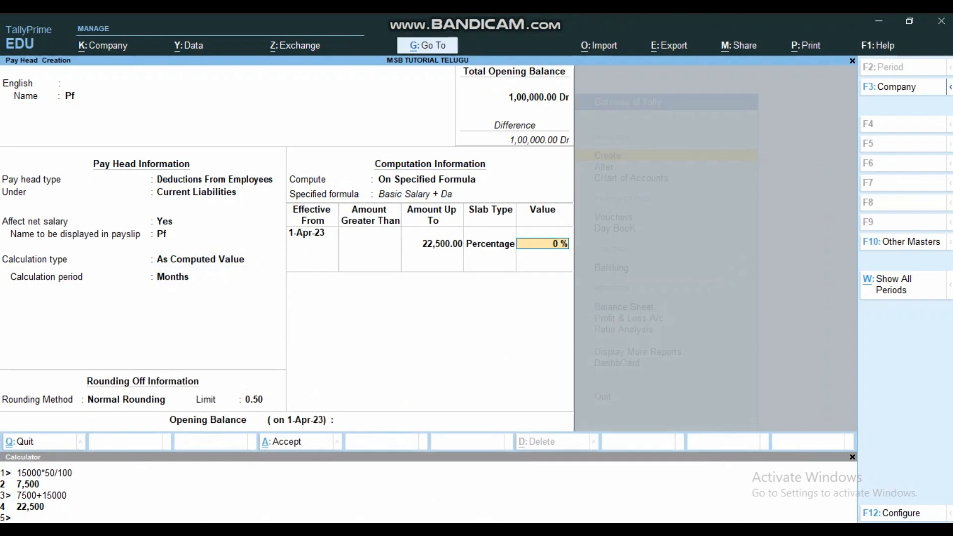
{"action": "type", "text": "12"}
{"action": "key", "text": "Return"}
{"action": "key", "text": "Return"}
{"action": "key", "text": "Return"}
{"action": "key", "text": "Return"}
{"action": "key", "text": "Return"}
{"action": "key", "text": "Return"}
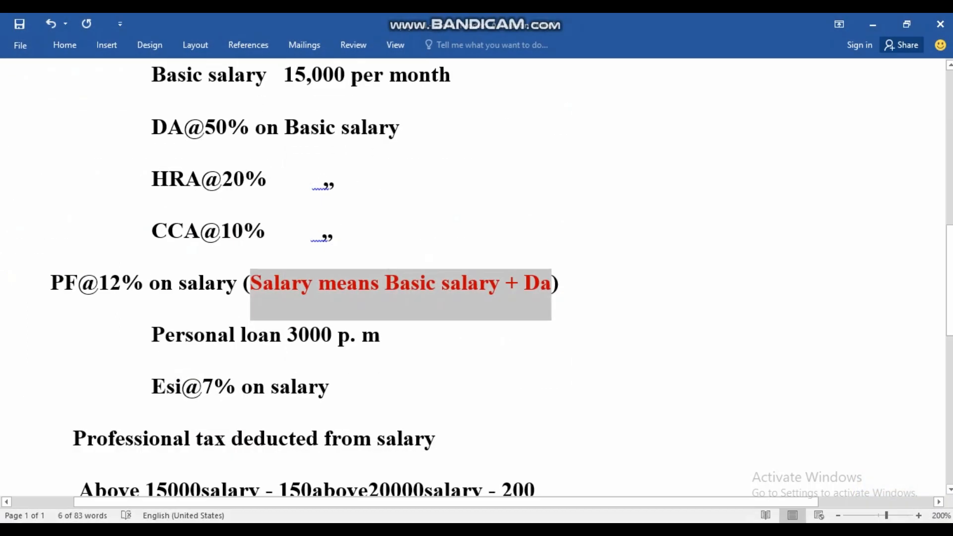
Check the lines below PF in the Word salary problem for the next pay head.
{"action": "scroll", "coordinate": [304, 281], "scroll_direction": "down", "scroll_amount": 2}
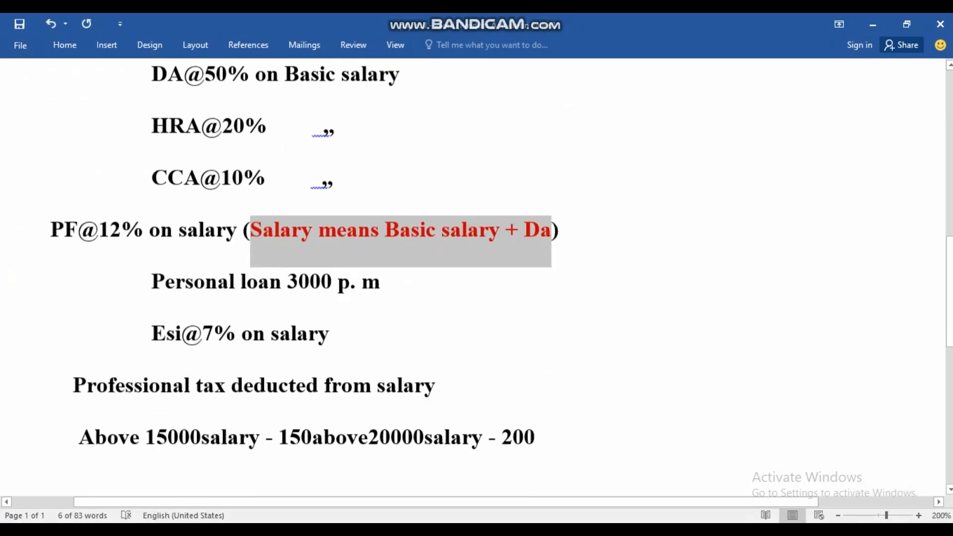